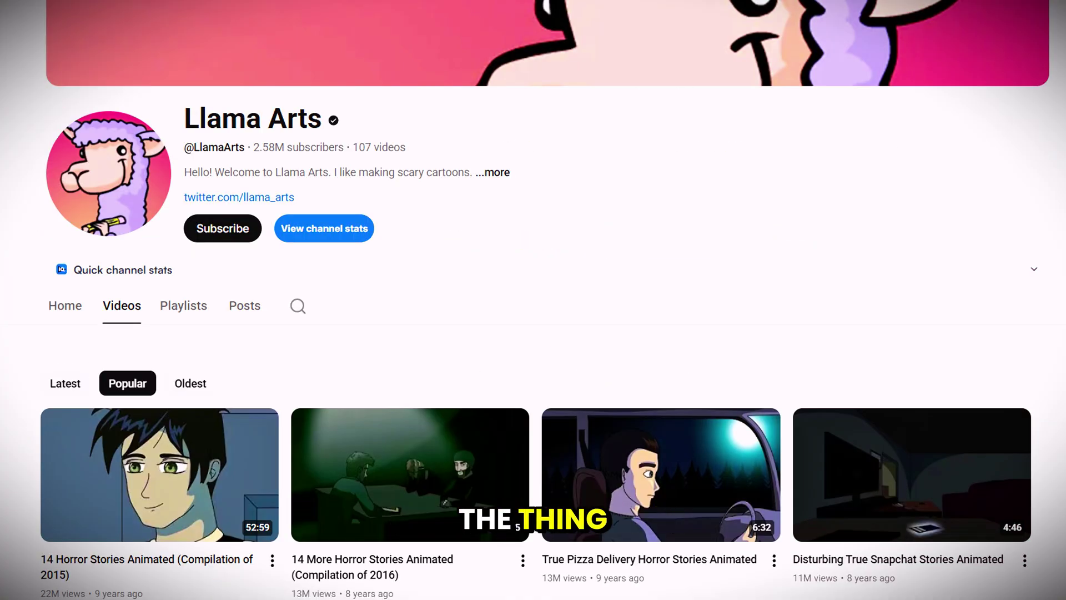
Step: Select the Step 1 channel-name prompt in the Llama Art doc and move to ChatGPT
scroll(533, 300, "down", 10)
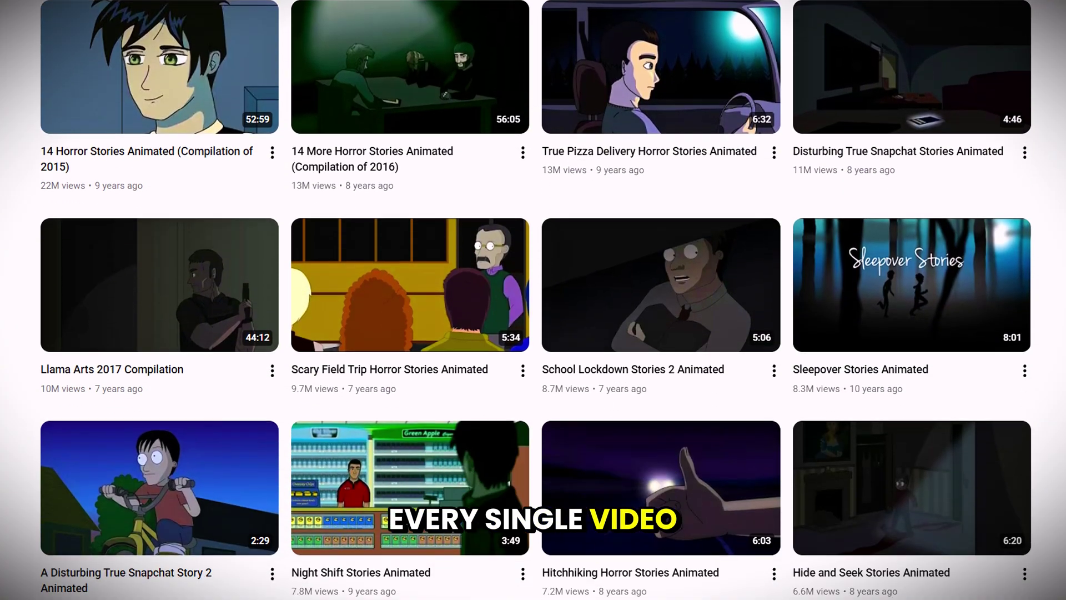
scroll(533, 300, "down", 3)
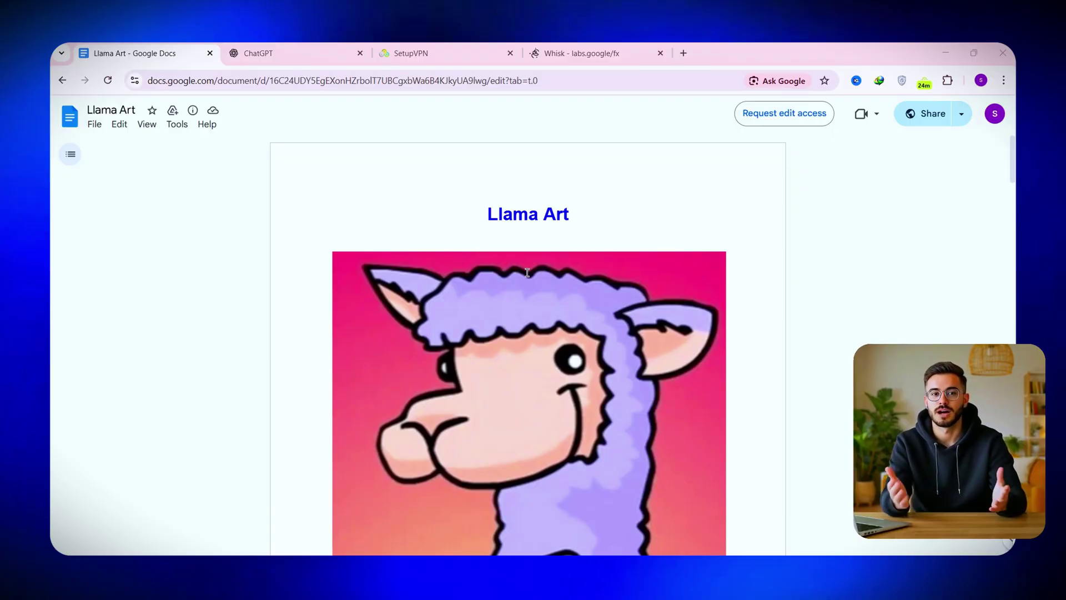
scroll(527, 272, "down", 20)
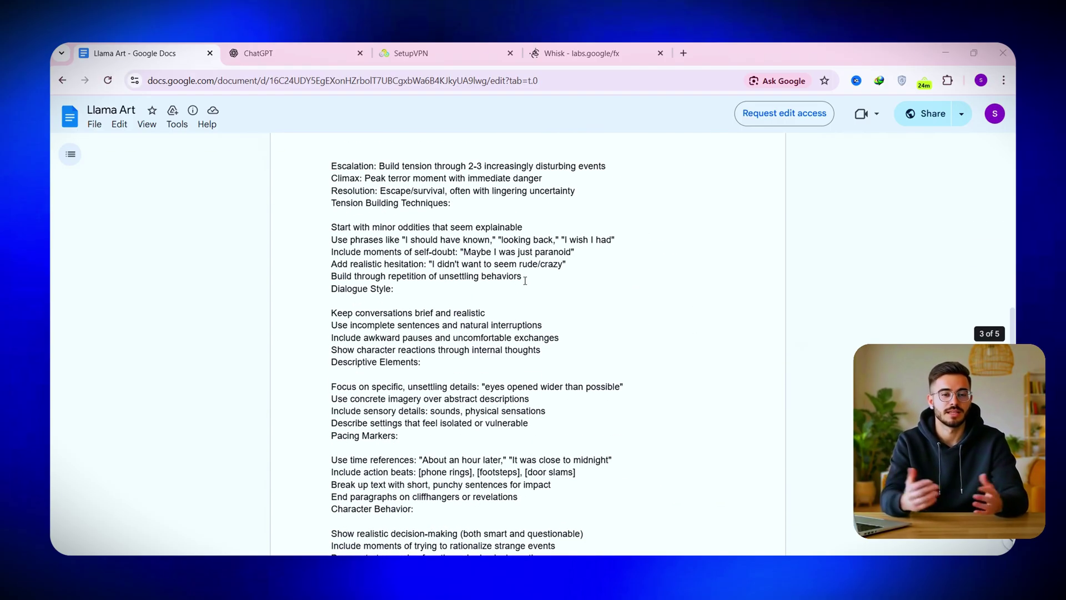
scroll(525, 280, "down", 20)
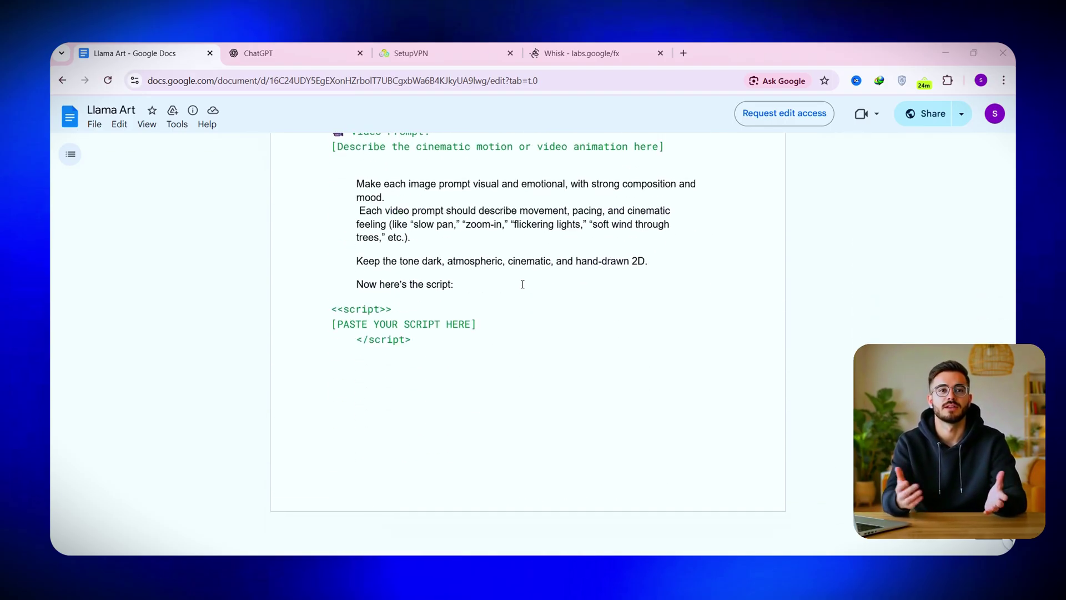
scroll(523, 285, "up", 20)
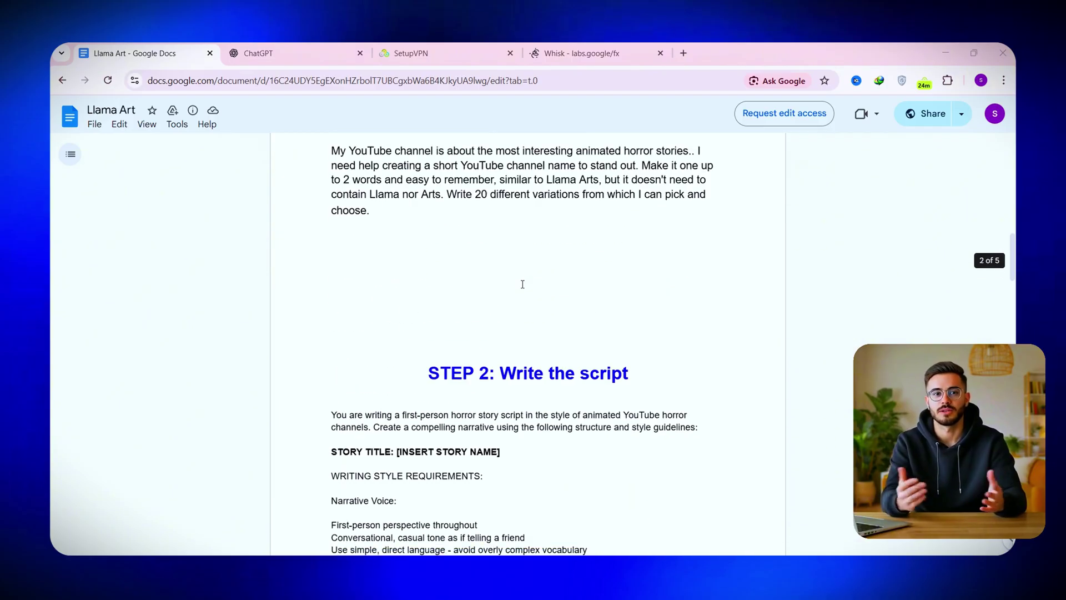
scroll(522, 284, "up", 5)
scroll(466, 295, "down", 1)
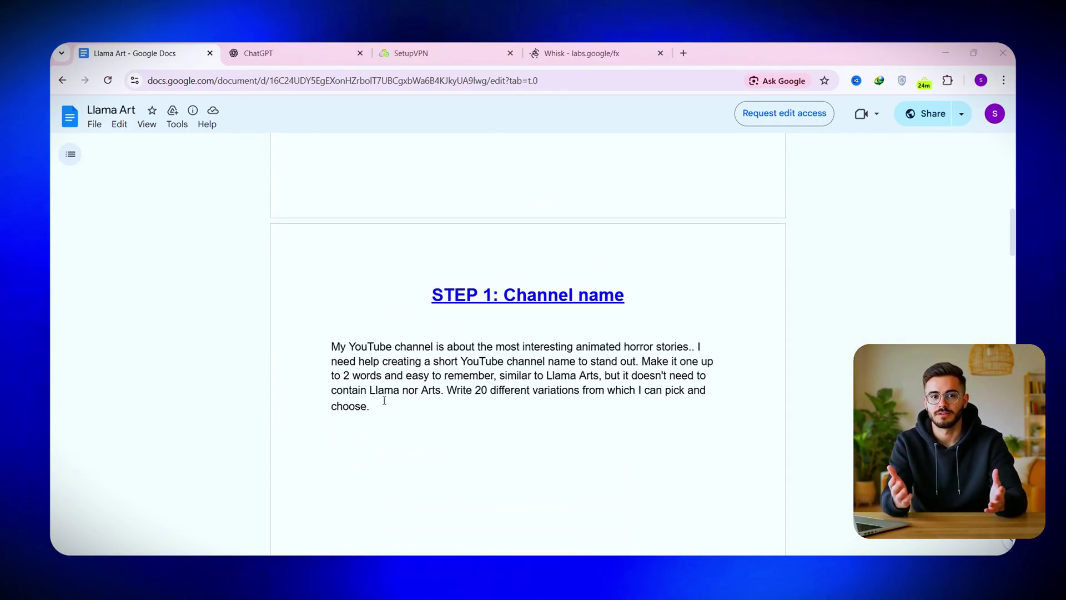
left_click_drag(347, 392, 306, 345)
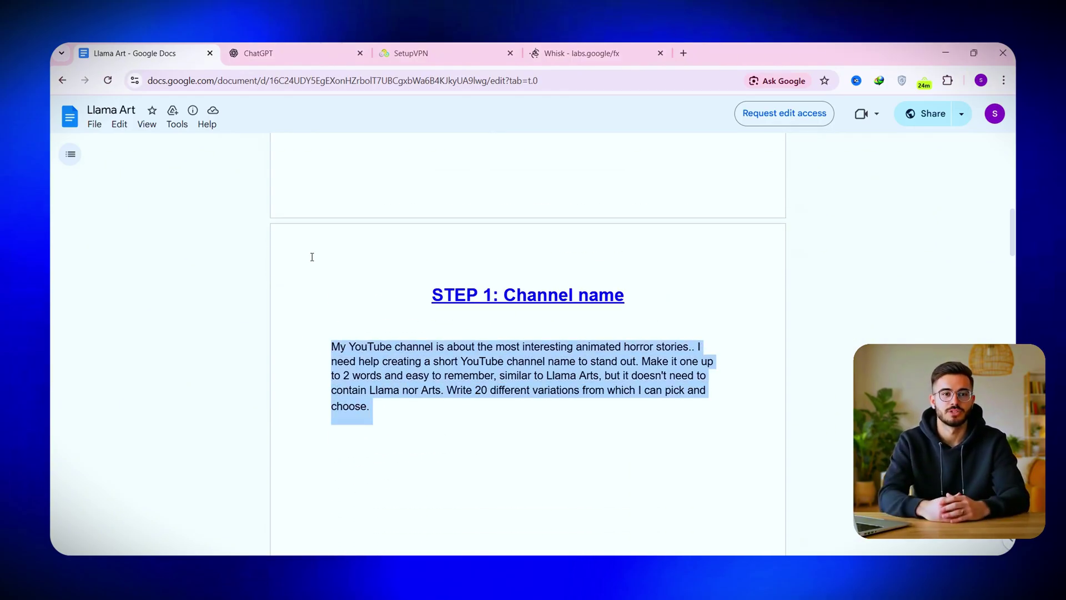
left_click(284, 55)
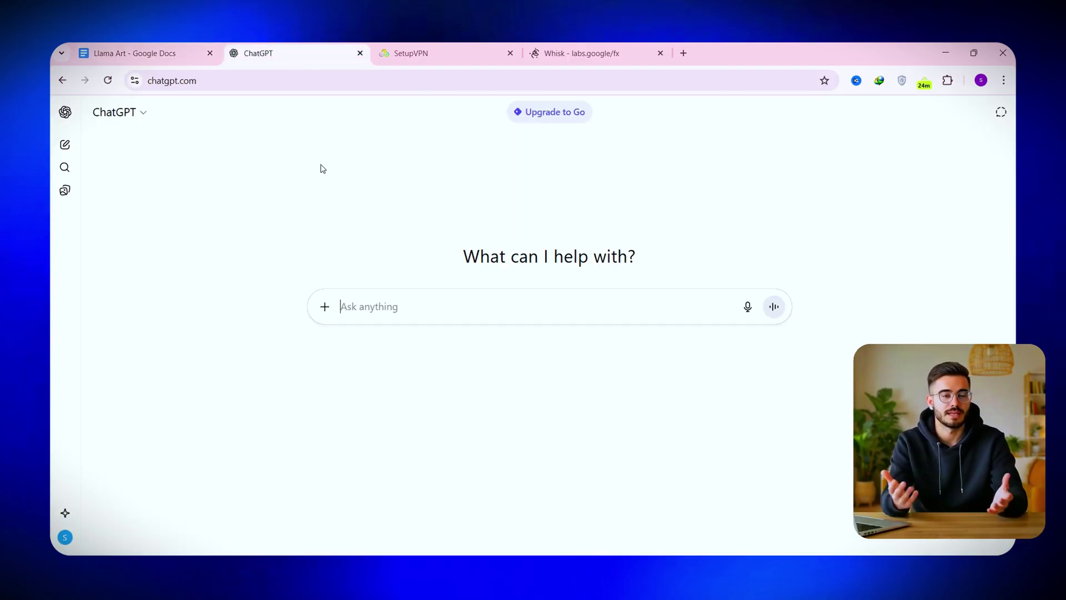
Step: Send the channel-name prompt to ChatGPT and review the 20 horror channel name ideas
left_click(374, 307)
type("My YouTube channel is about the most interesting animated horror stories. I need help creating a short YouTube channel name to stand out. Make it one up to 2 words and easy to remember, similar to Llama Arts, but it doesn't need to contain Llama nor Arts. Write 20 different variations from which I can pick and choose.")
key("Return")
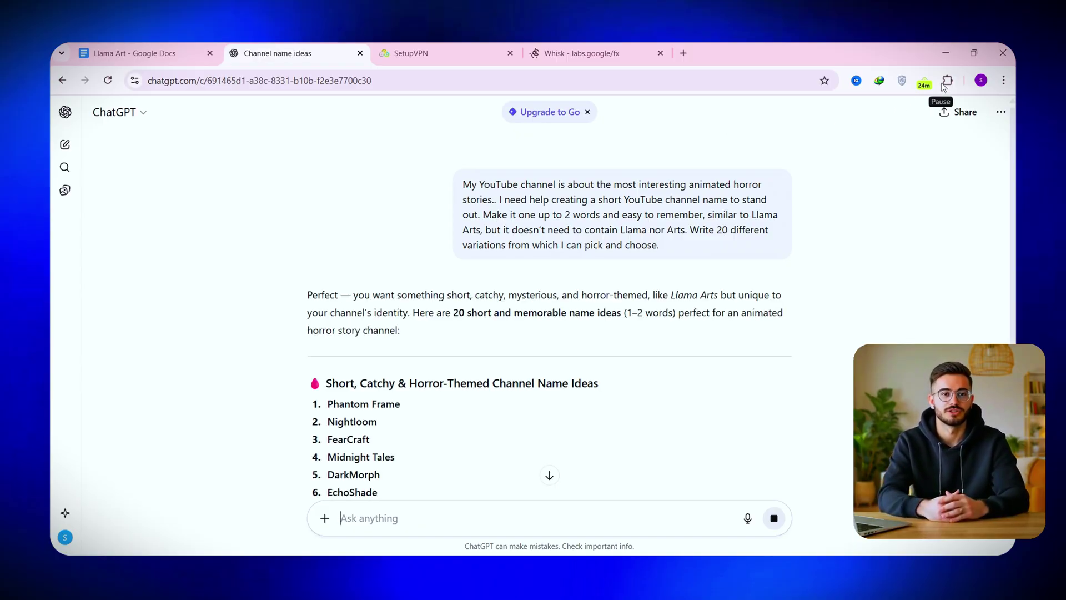
scroll(505, 355, "down", 5)
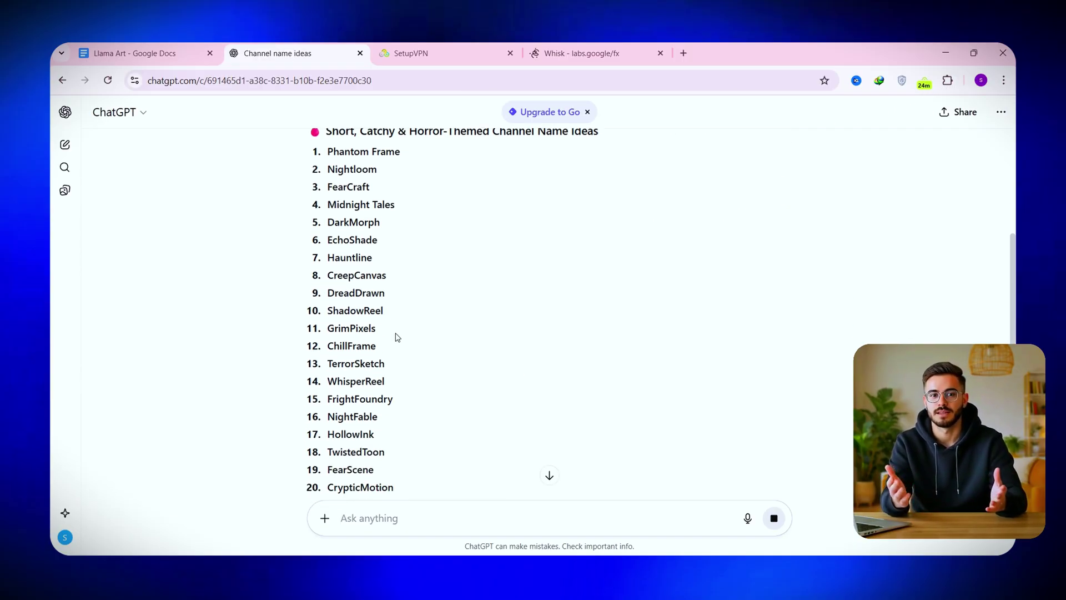
scroll(417, 356, "down", 2)
scroll(400, 394, "up", 4)
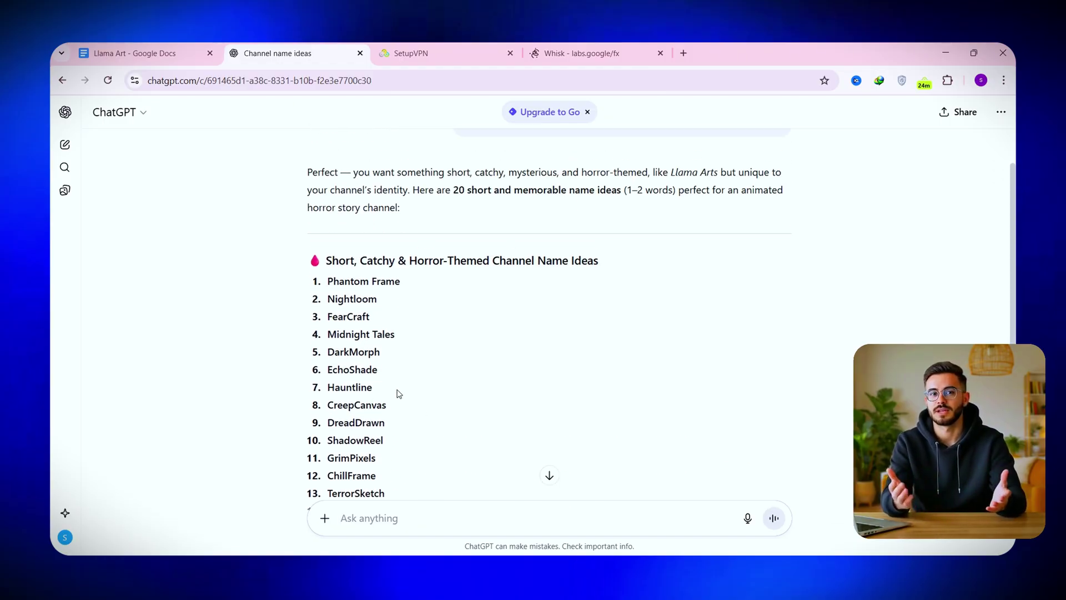
Step: Paste the Step 2 story-script prompt from the Llama Art doc into the chat
left_click(165, 56)
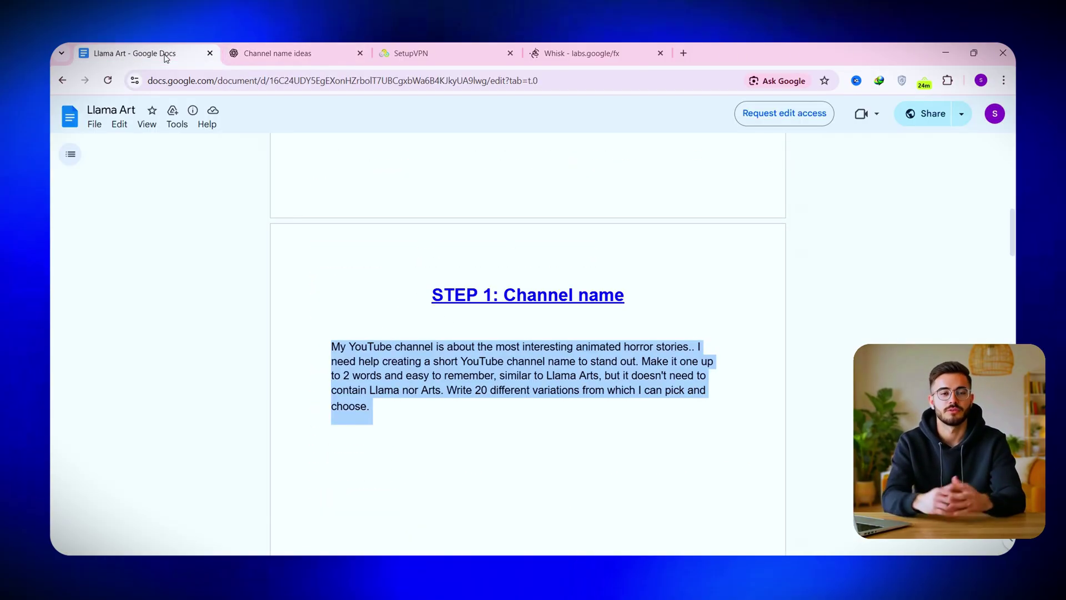
scroll(384, 383, "down", 5)
left_click_drag(320, 351, 437, 468)
key("ctrl+Tab")
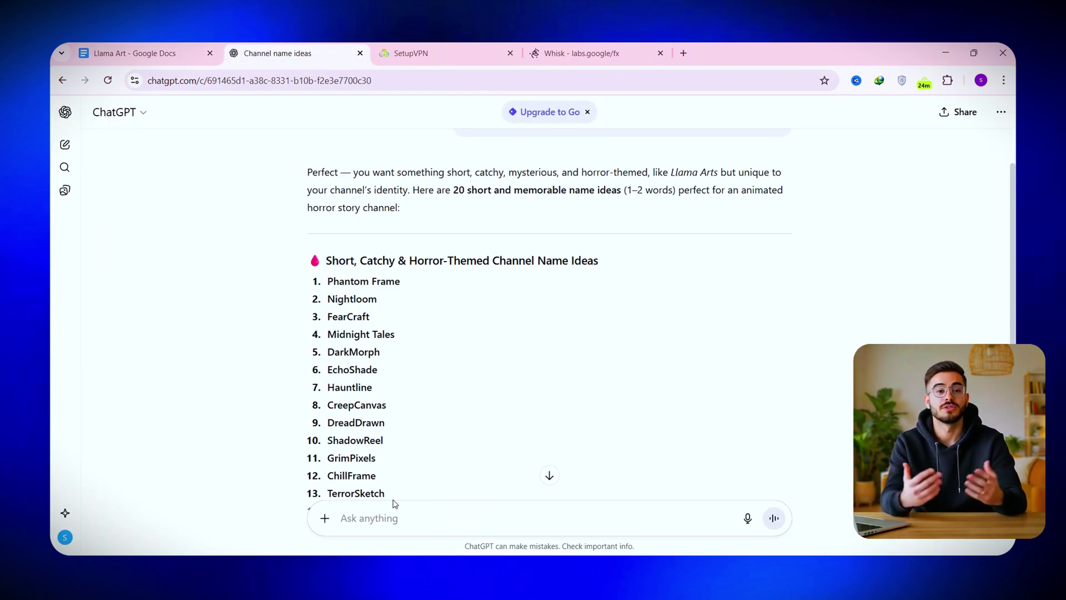
key("ctrl+v")
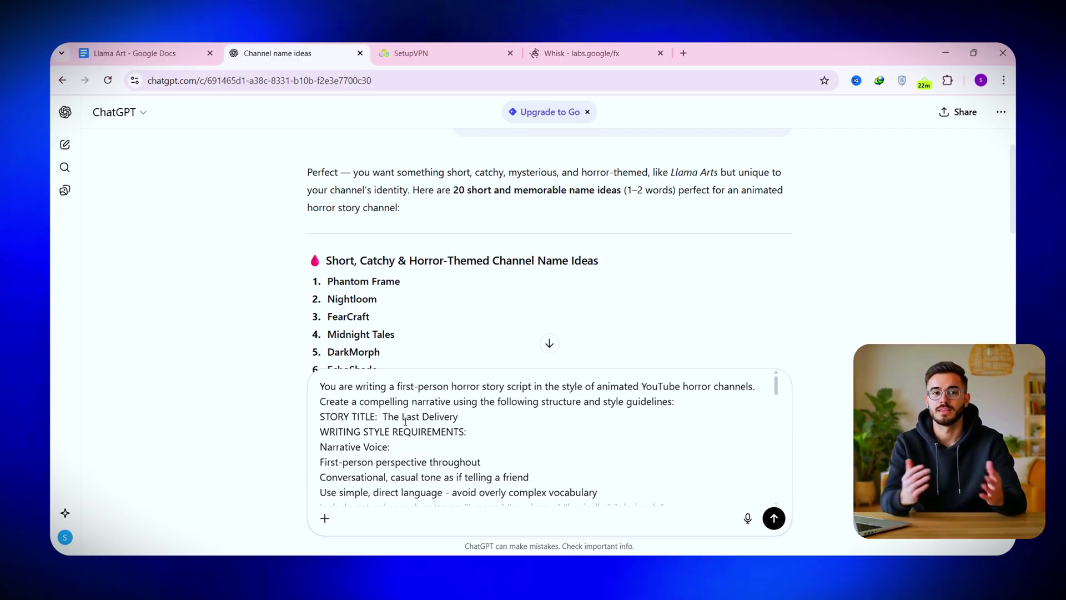
Step: Submit the story-script prompt to get The Last Delivery story
left_click(772, 527)
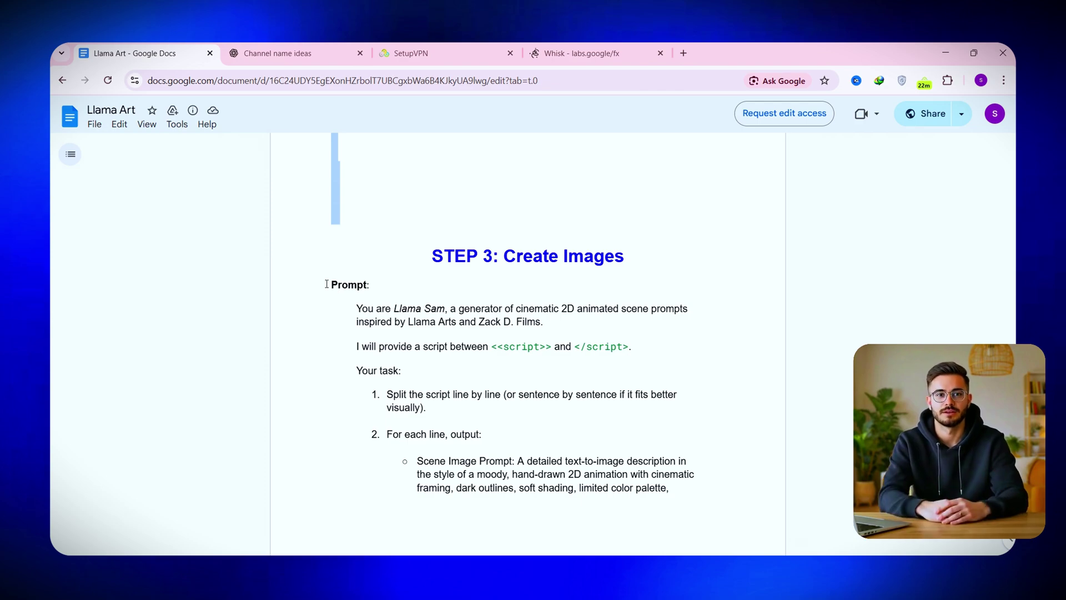
Step: Send ChatGPT the Step 3 image-prompt template with the story script in place of the placeholder
left_click_drag(407, 318, 422, 550)
key("ctrl+c")
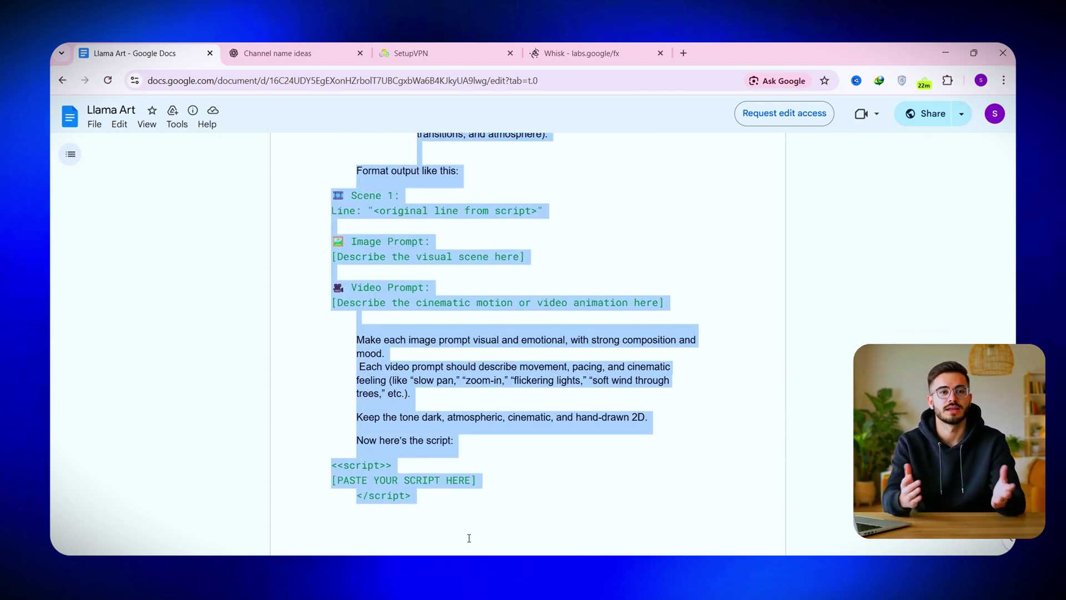
left_click(277, 53)
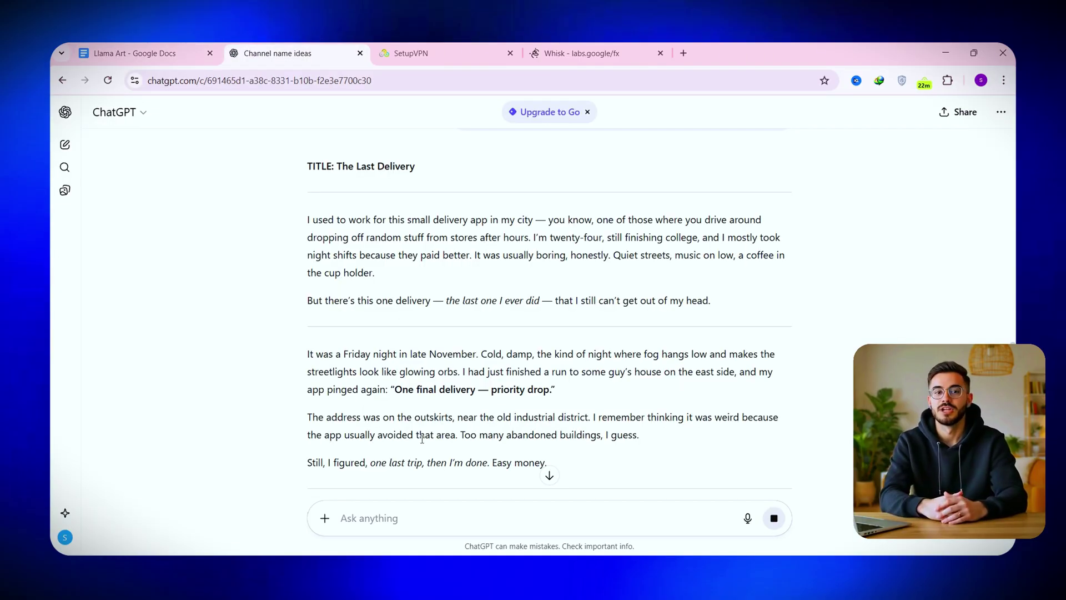
left_click(413, 518)
key("ctrl+v")
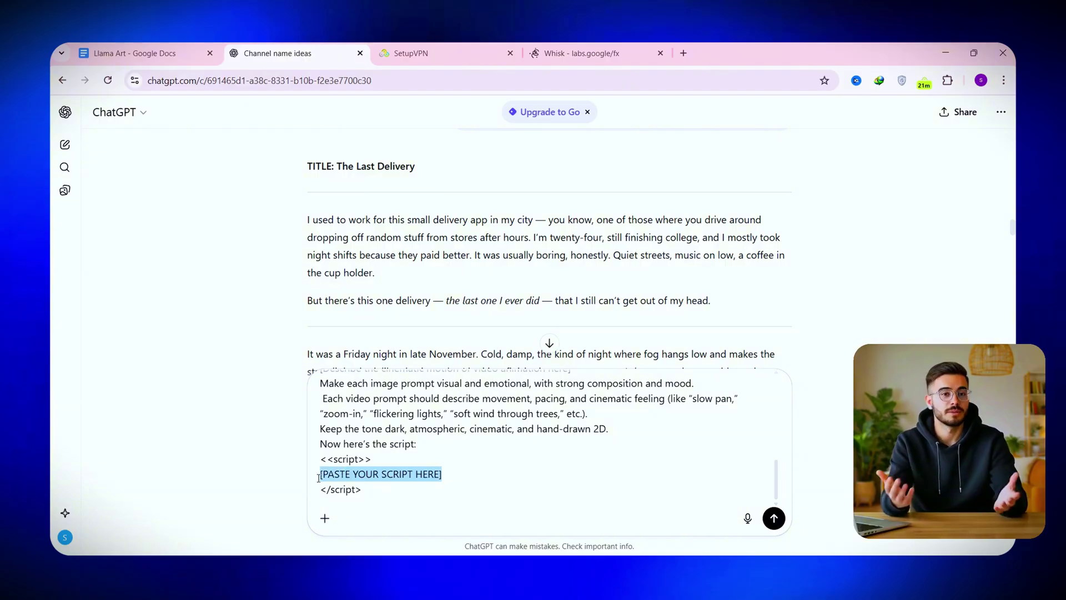
type("I used to work for this small delivery app in my city — you know, one of those where you drive around dropping off random stuff from stores after hours. I’m twenty-four, still finishing college, and I mostly took night shifts because they paid better. It was usually boring, honestly. Quiet streets, music on low, a coffee in the cup holder.  But there’s this one delivery — the last one I ever did — that I still can’t get out of my head.")
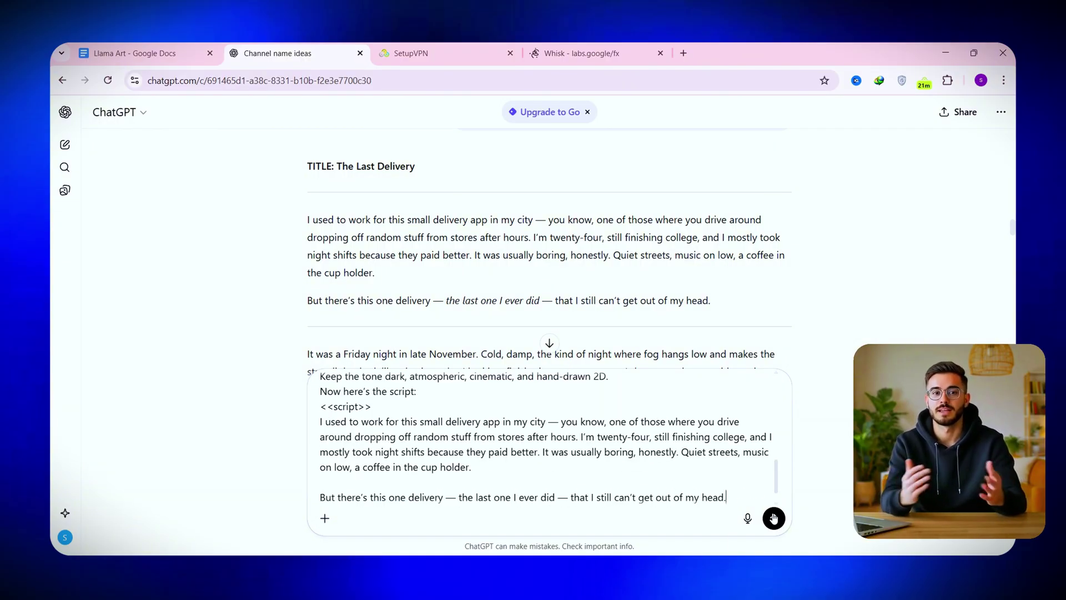
left_click(773, 518)
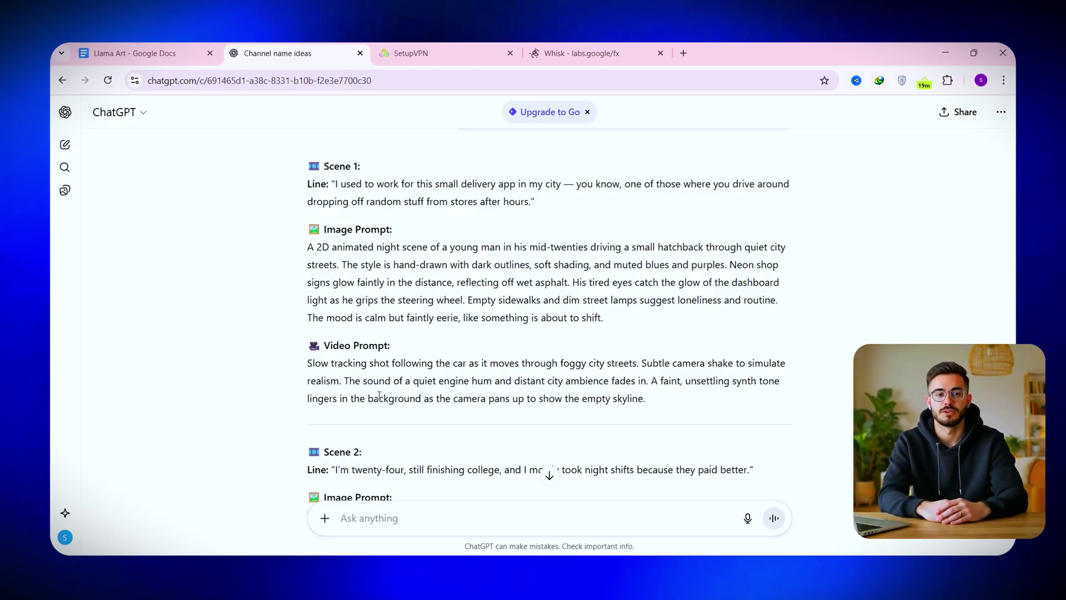
scroll(345, 374, "down", 5)
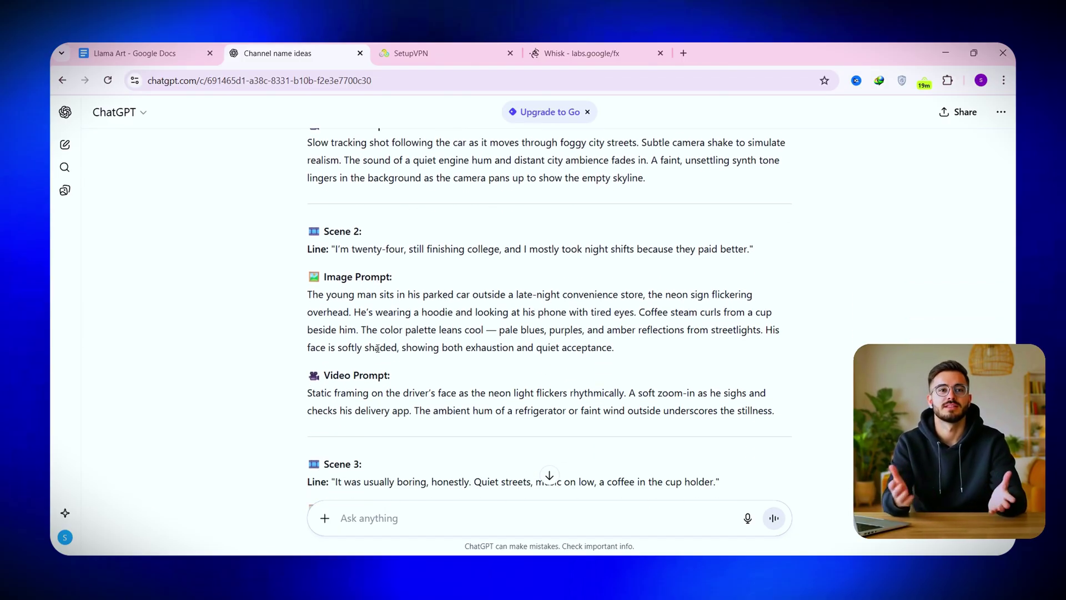
scroll(411, 372, "down", 8)
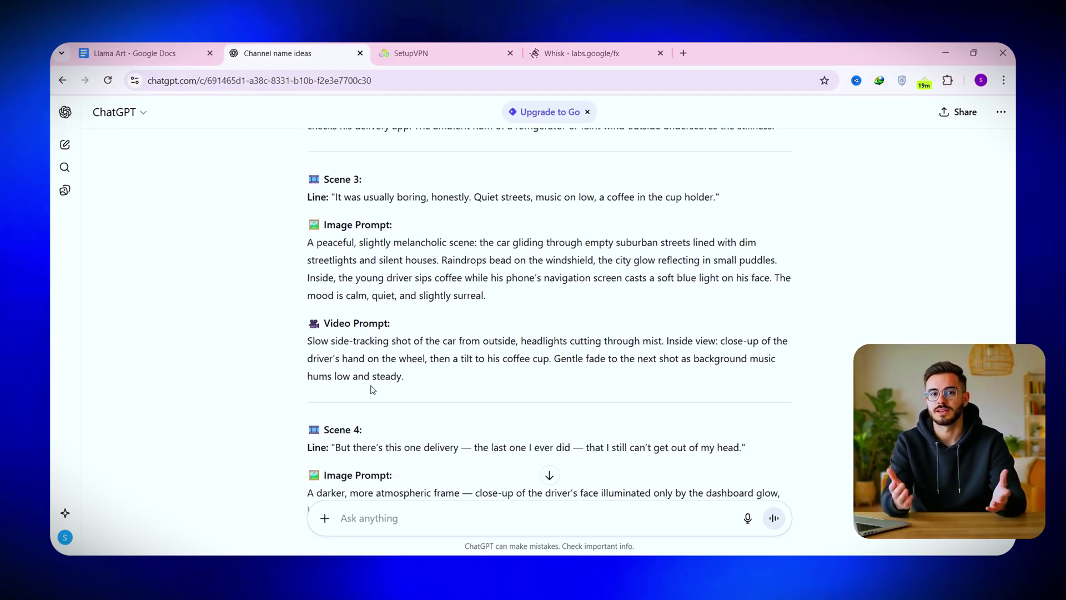
scroll(414, 321, "up", 3)
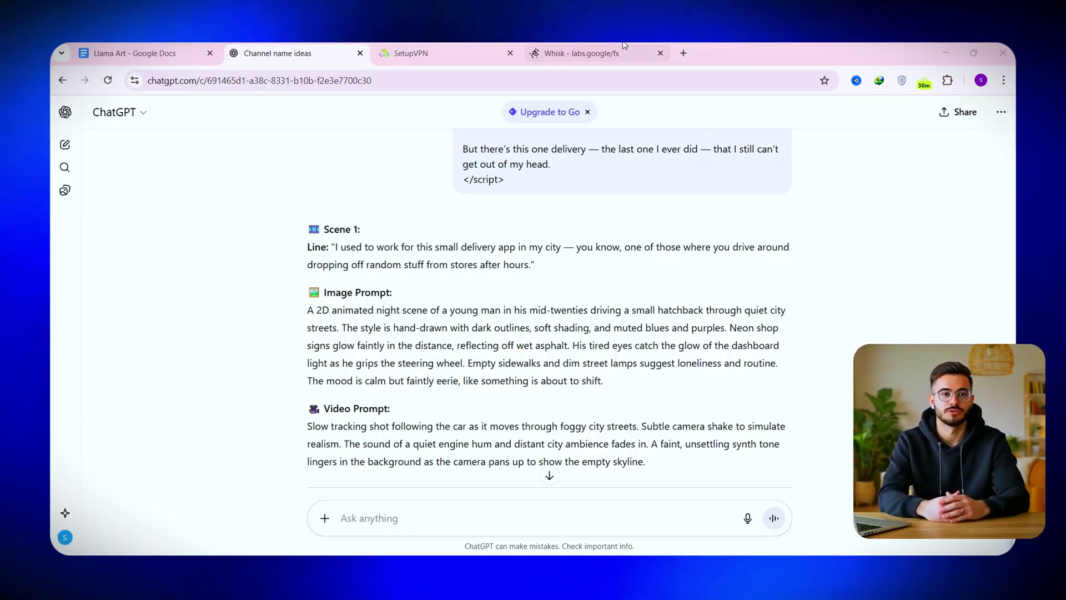
Step: Open the Whisk image generator and paste in the Scene 1 image prompt
left_click(612, 48)
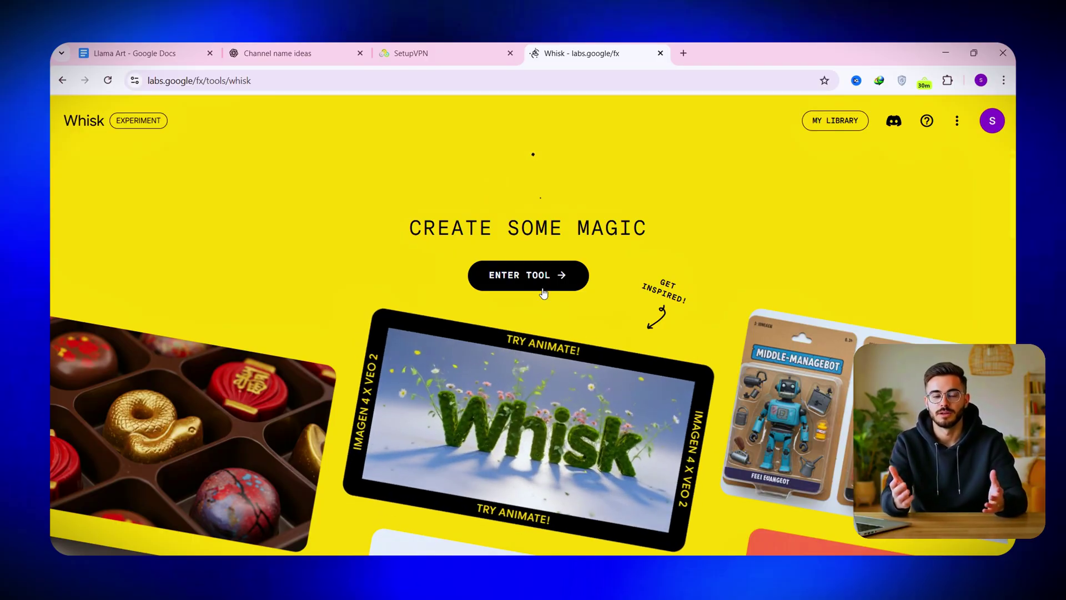
left_click(526, 277)
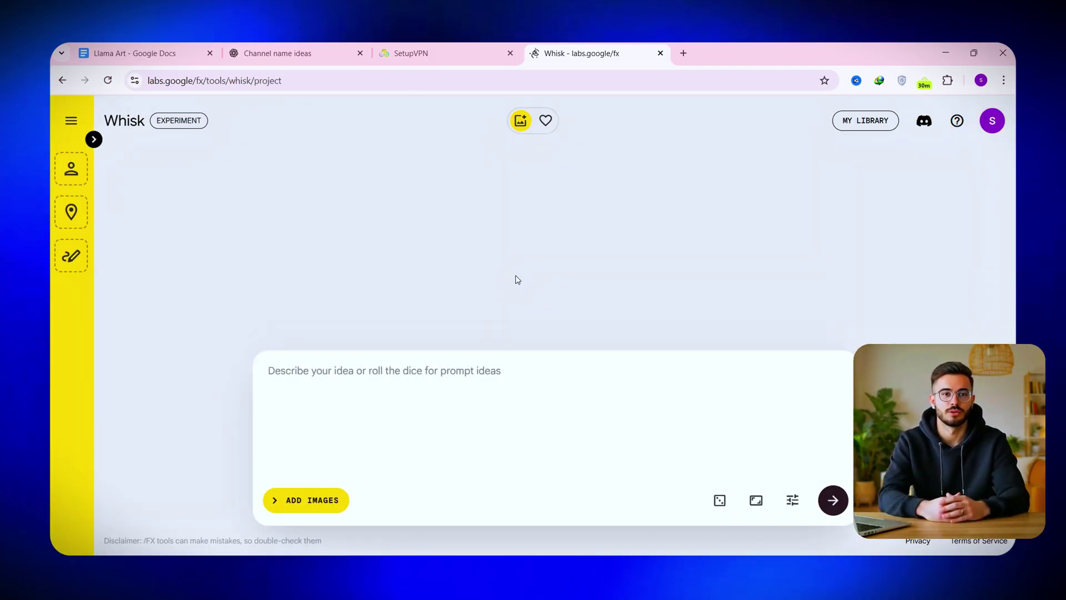
left_click(313, 56)
left_click_drag(309, 309, 570, 379)
key("ctrl+c")
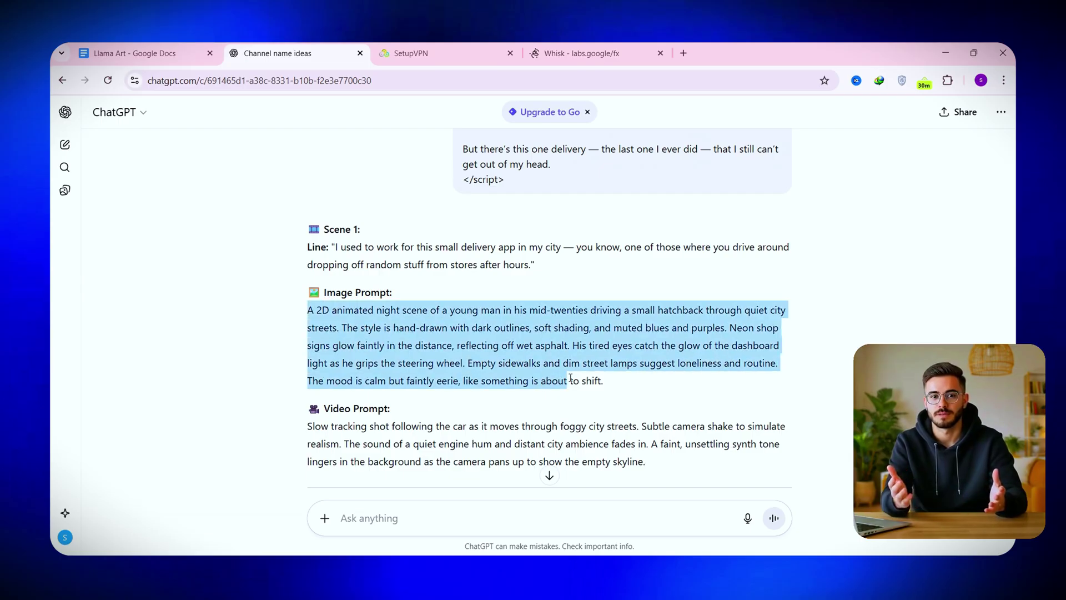
key("ctrl+4")
key("ctrl+v")
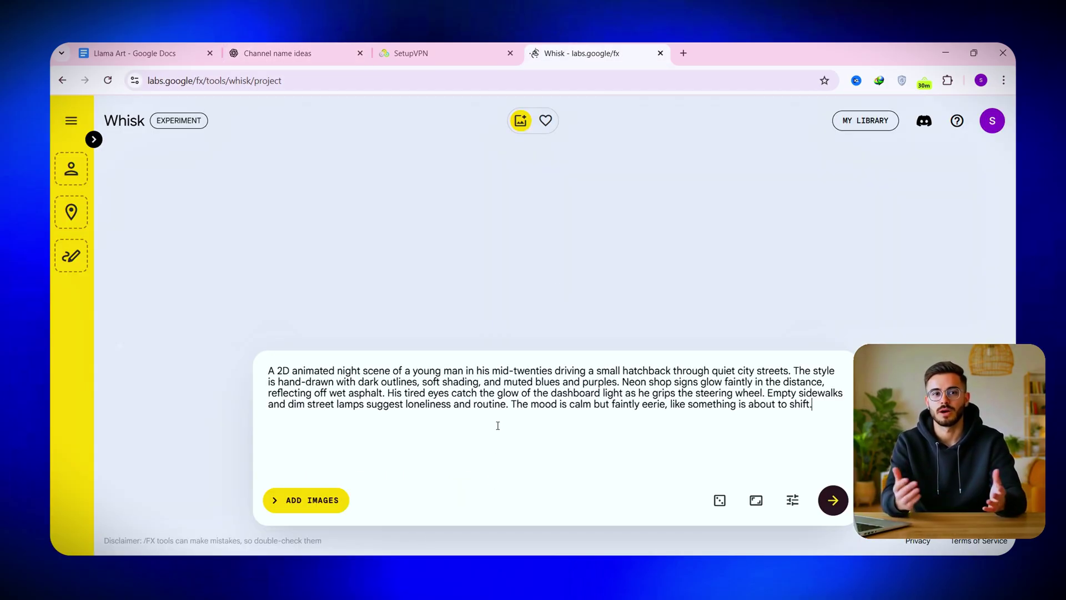
Step: Add the subject reference image, set the aspect ratio, and download the right-hand driving image
left_click(298, 502)
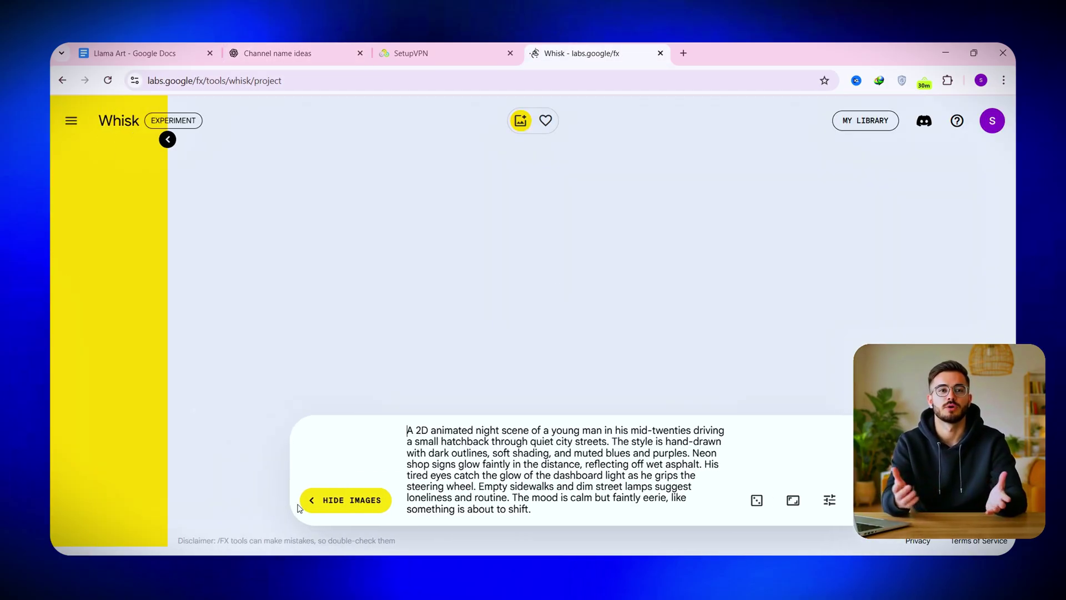
left_click(132, 281)
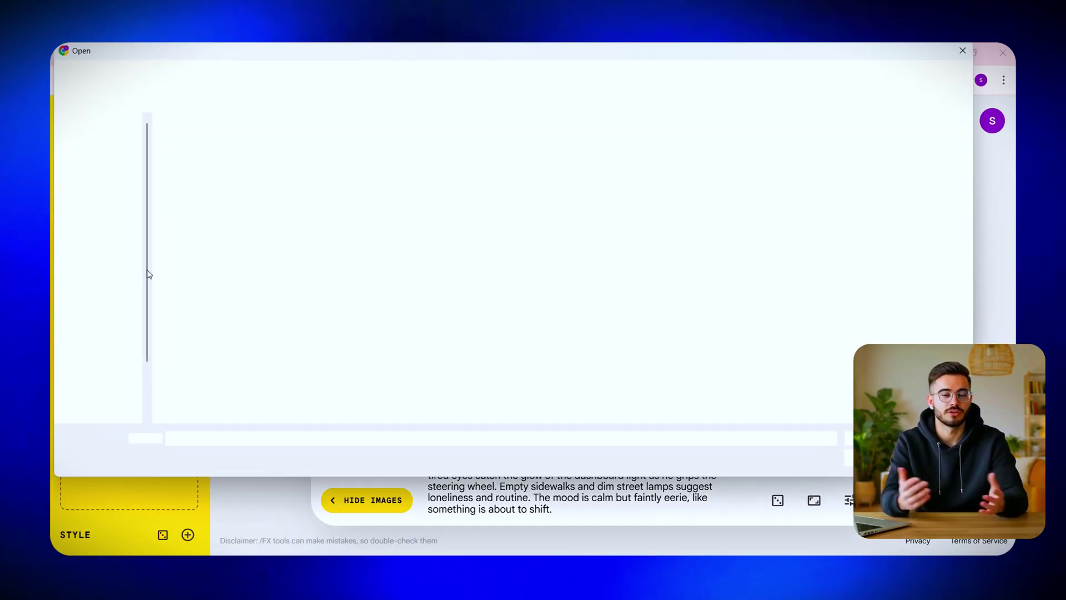
double_click(657, 413)
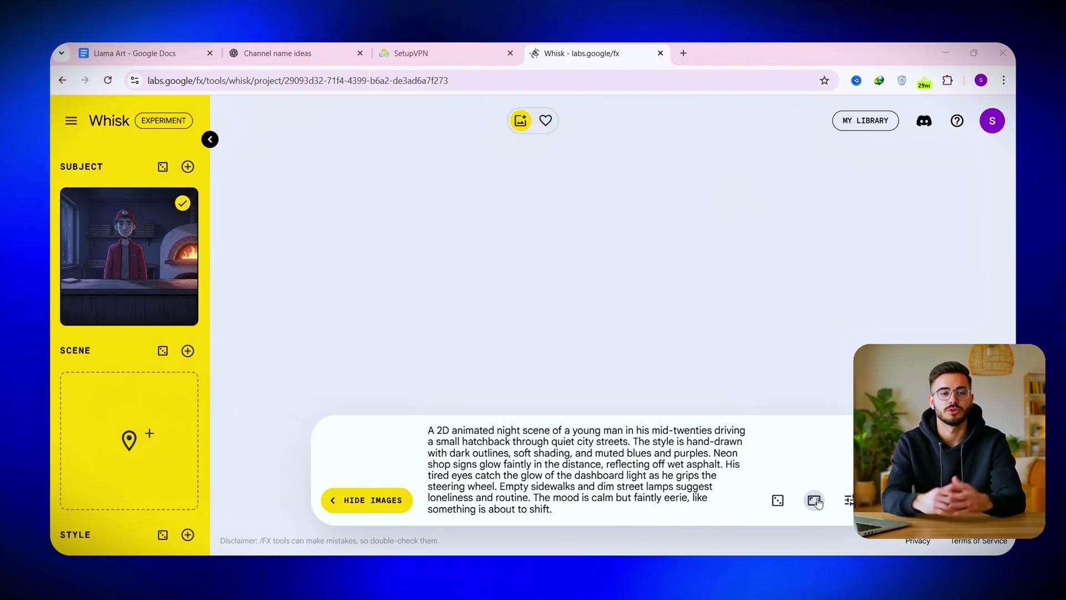
left_click(815, 501)
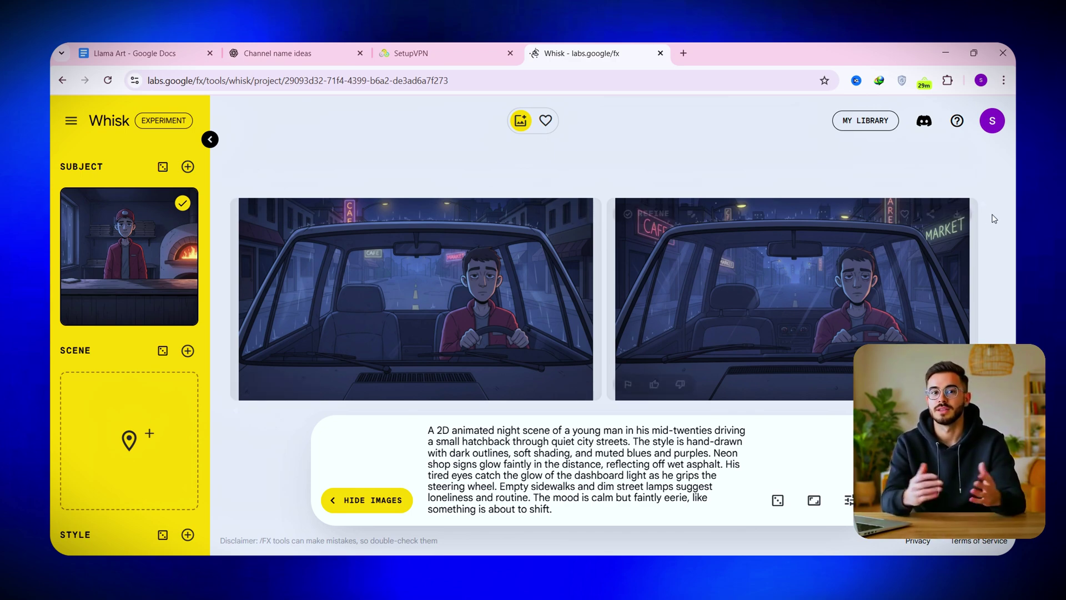
left_click(955, 220)
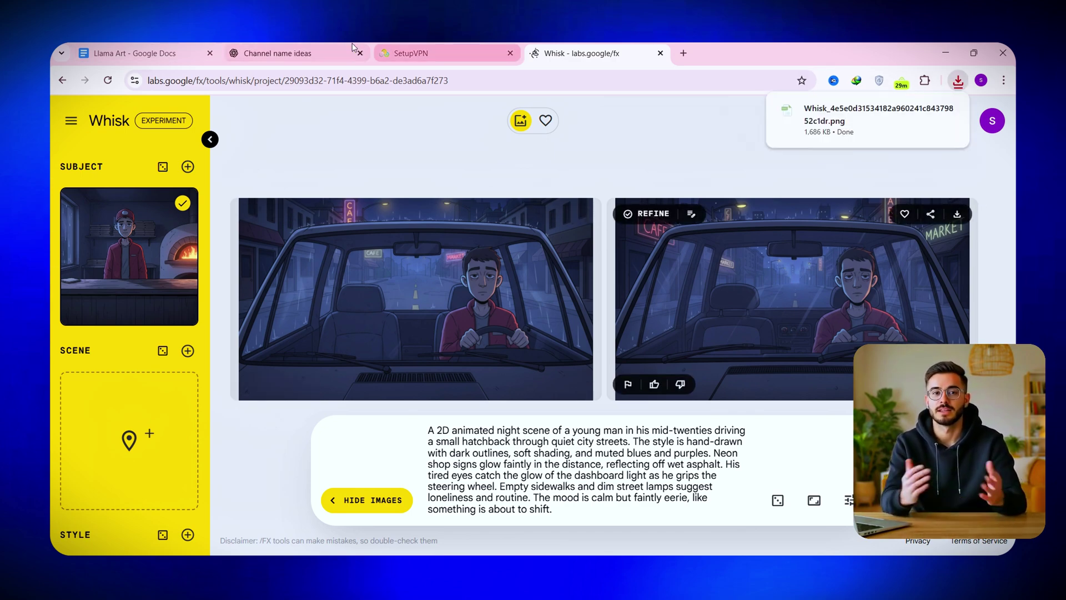
Step: Replace the Whisk prompt with the Scene 2 image prompt copied from ChatGPT
left_click(278, 52)
scroll(437, 329, "down", 5)
left_click_drag(614, 383, 300, 336)
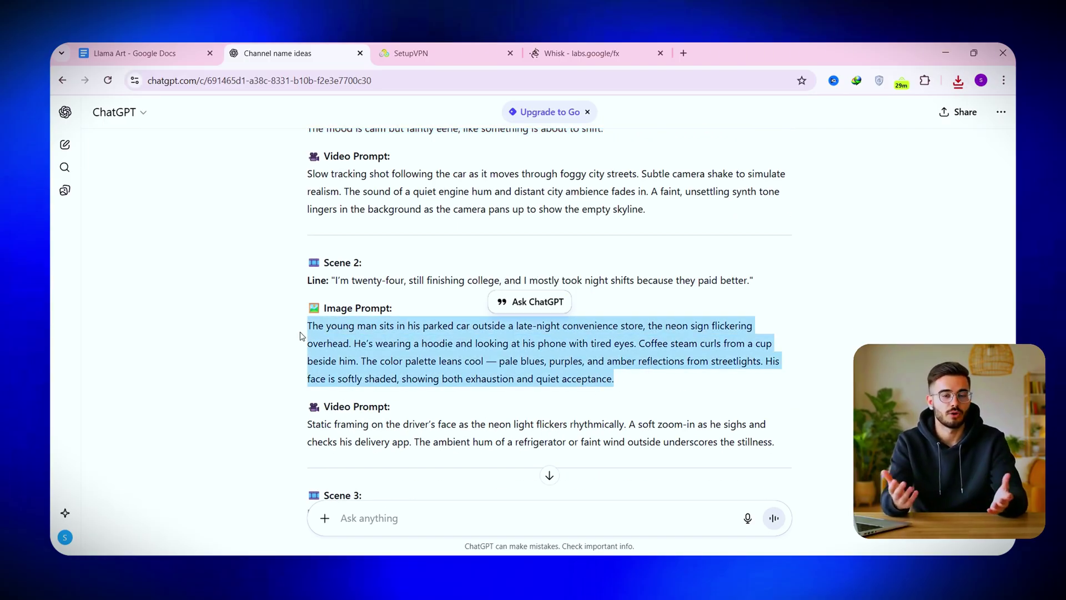
key("ctrl+c")
left_click(581, 53)
left_click(533, 477)
key("ctrl+a")
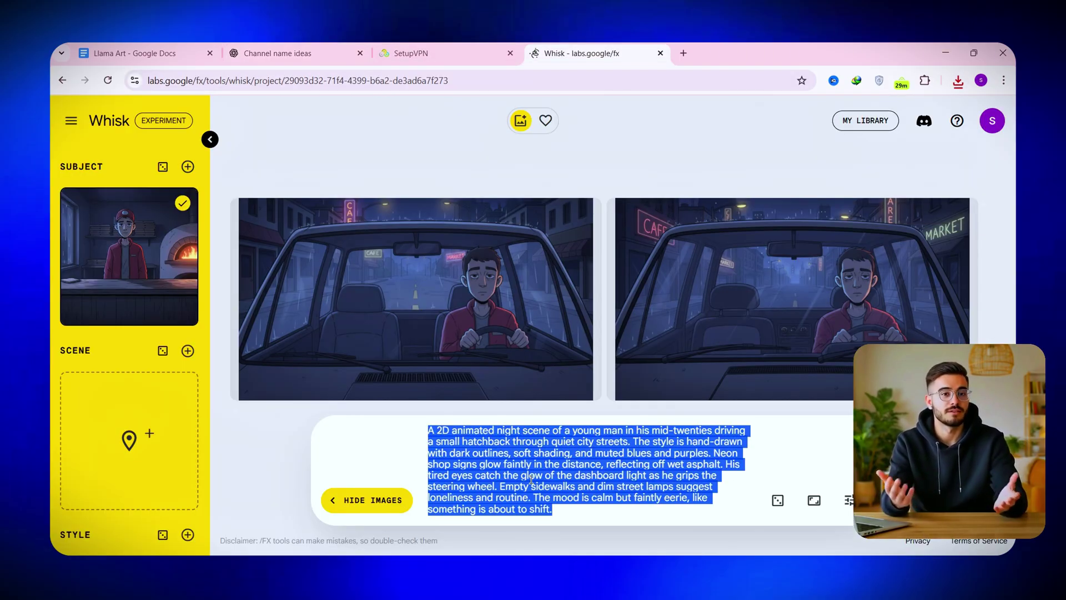
key("ctrl+v")
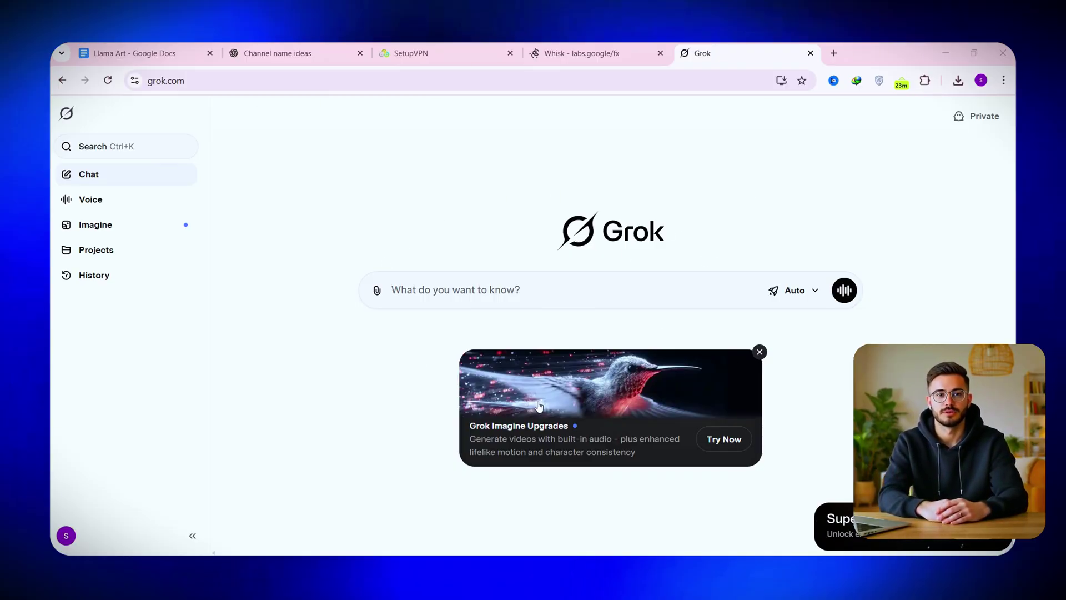
Step: In Grok Imagine, set the video aspect ratio and use the Scene 1 video prompt as description
left_click(99, 226)
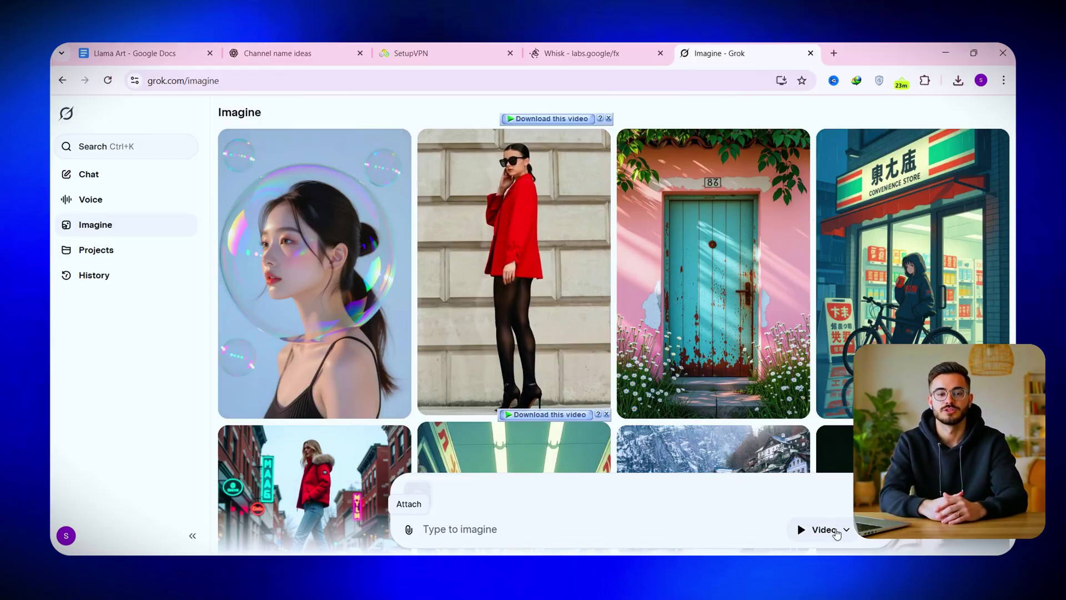
left_click(827, 528)
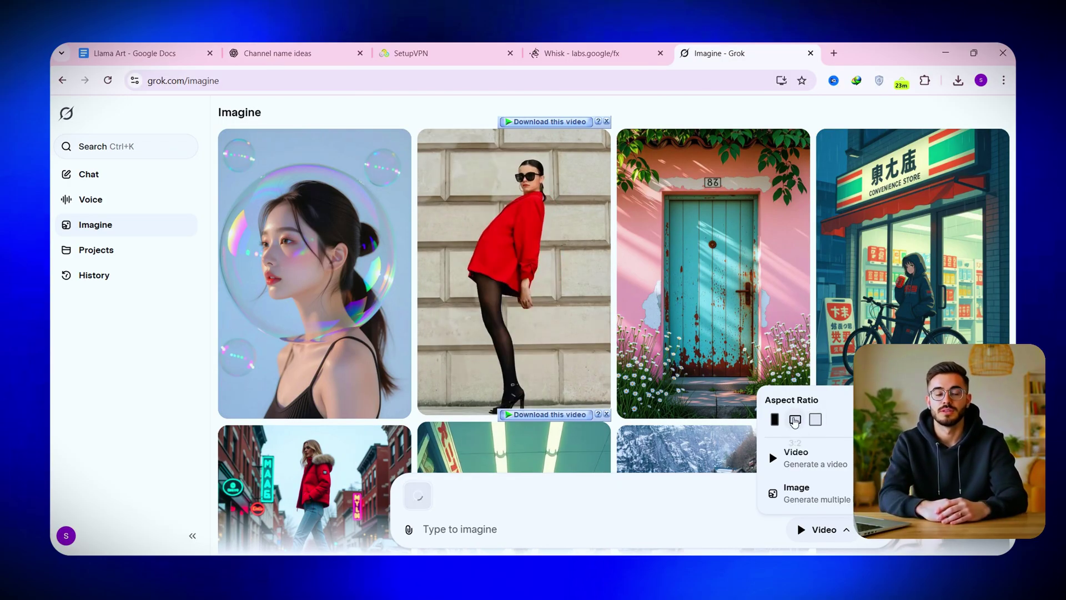
left_click(816, 419)
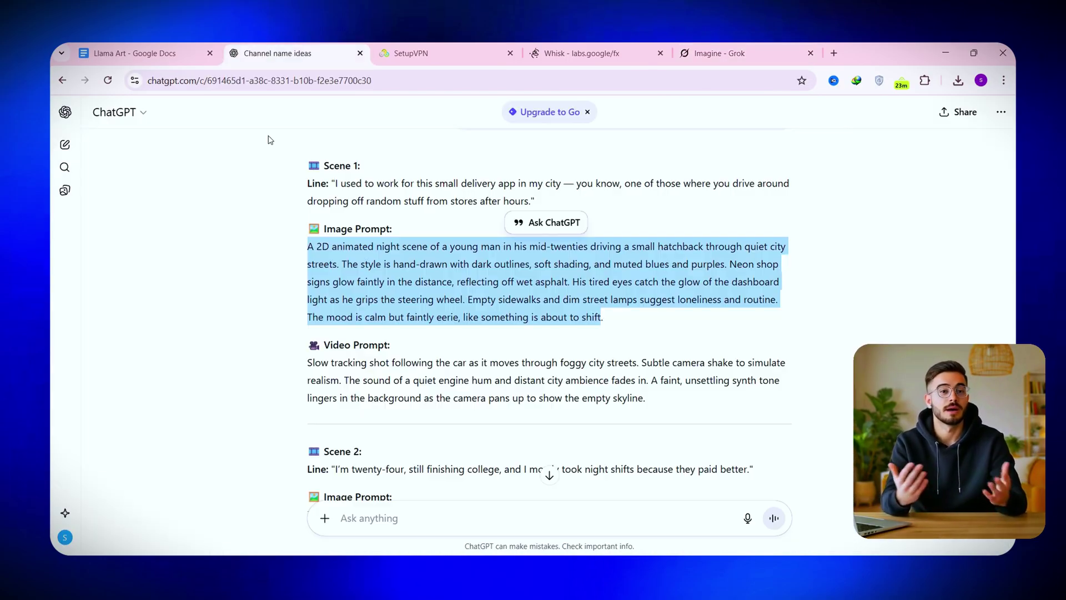
scroll(536, 455, "up", 3)
scroll(536, 455, "down", 2)
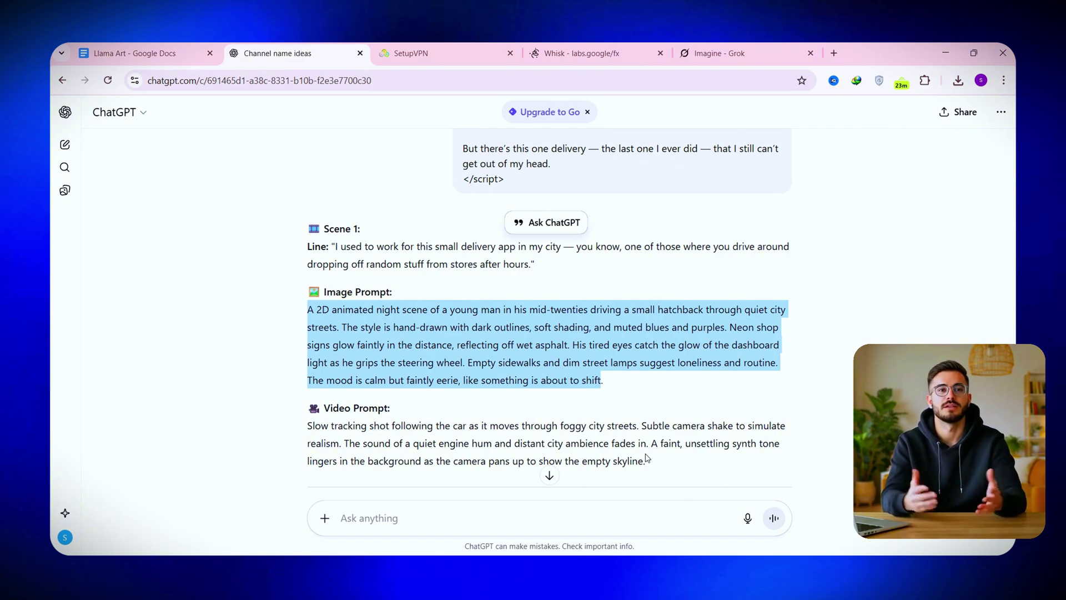
left_click_drag(645, 460, 304, 432)
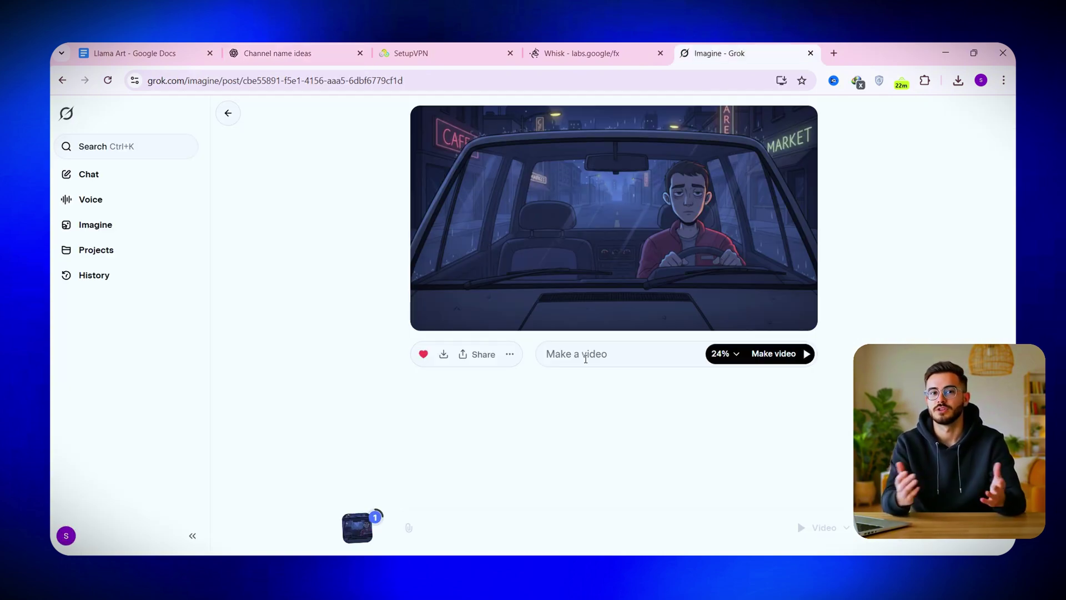
left_click(586, 354)
key("ctrl+v")
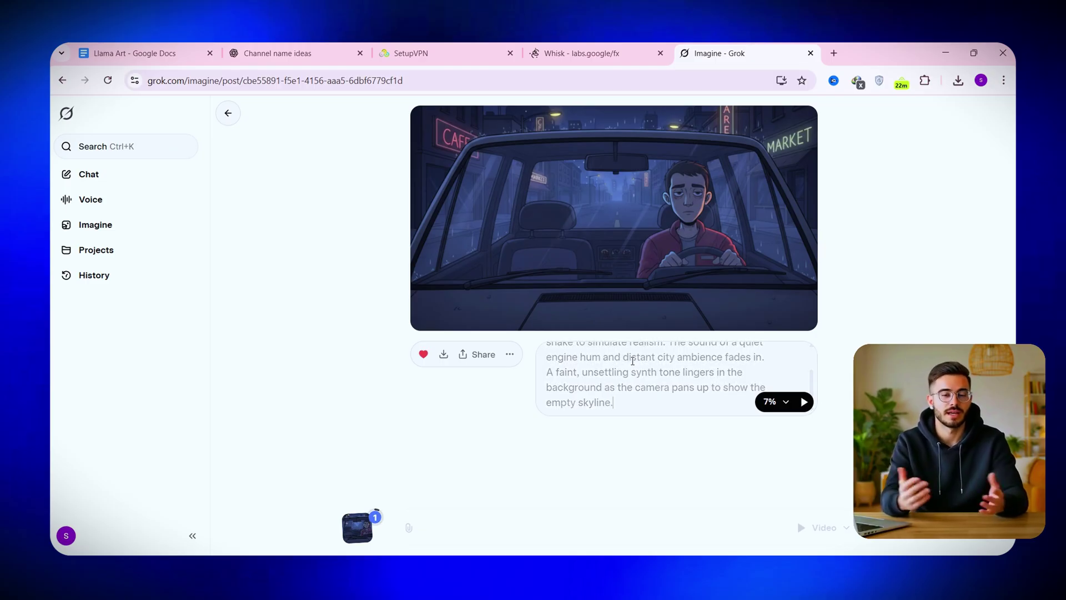
Step: Preview the generated night-road car clip and download it as an MP4
left_click(774, 318)
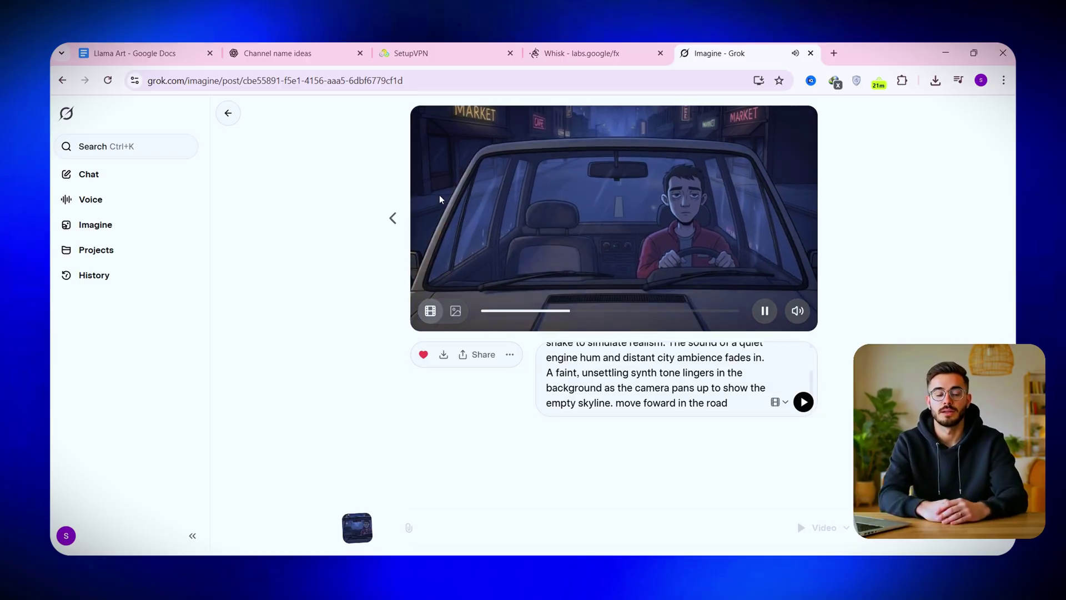
left_click(771, 316)
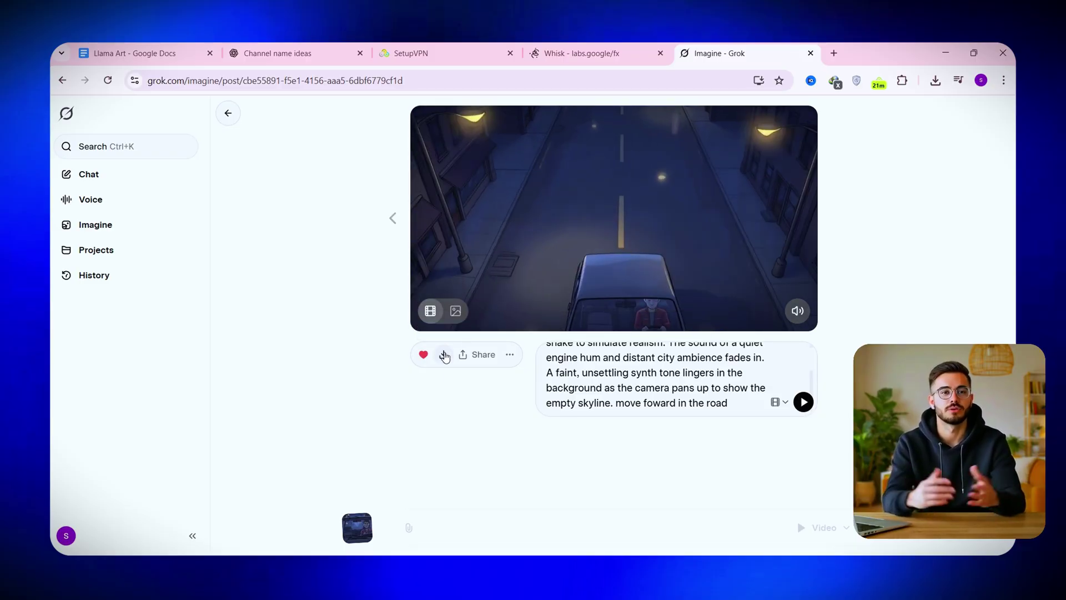
left_click(443, 355)
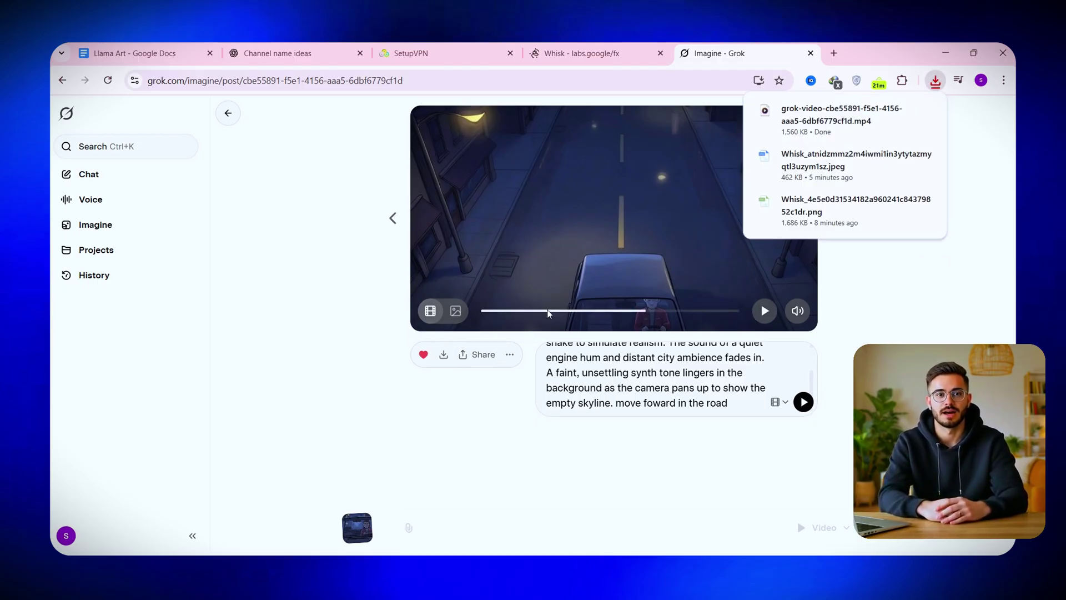
left_click(289, 261)
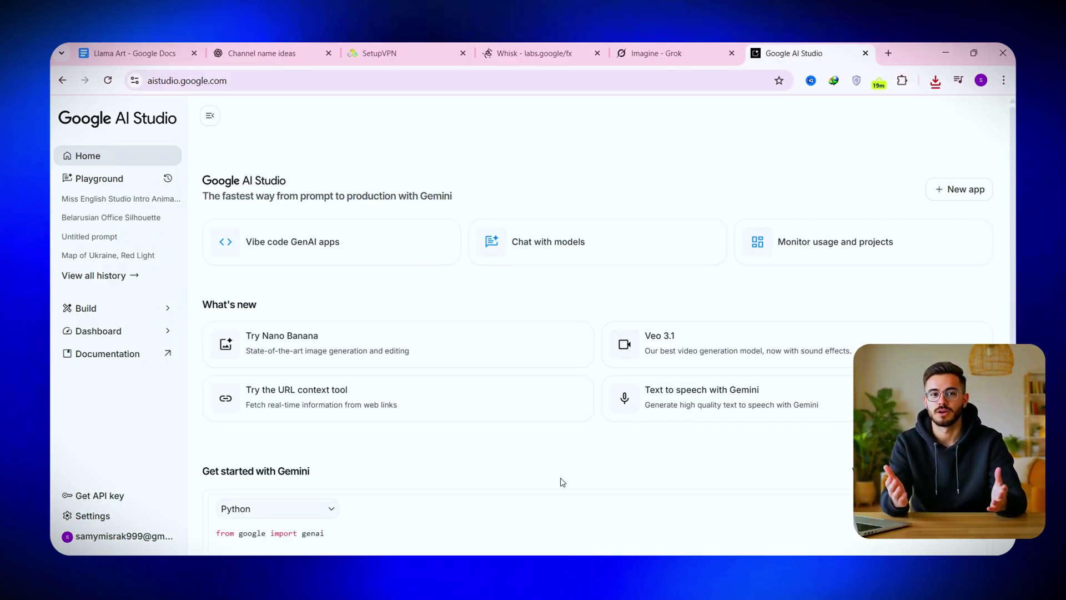
Step: Set up Gemini text-to-speech with a single speaker using the Charon voice
left_click(695, 395)
left_click(875, 288)
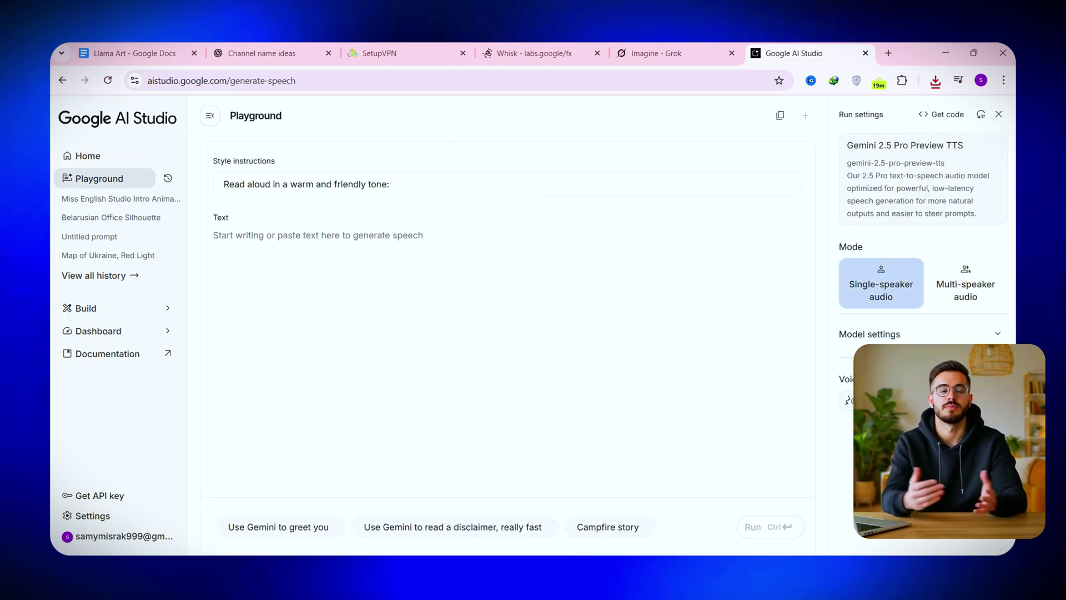
left_click(848, 400)
scroll(923, 333, "down", 8)
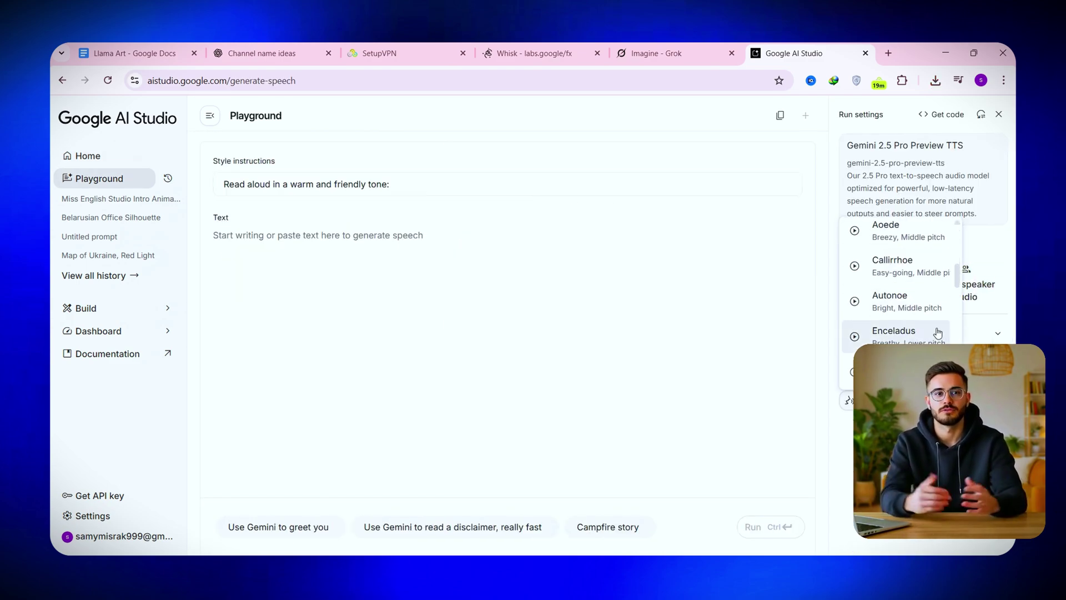
scroll(916, 317, "up", 8)
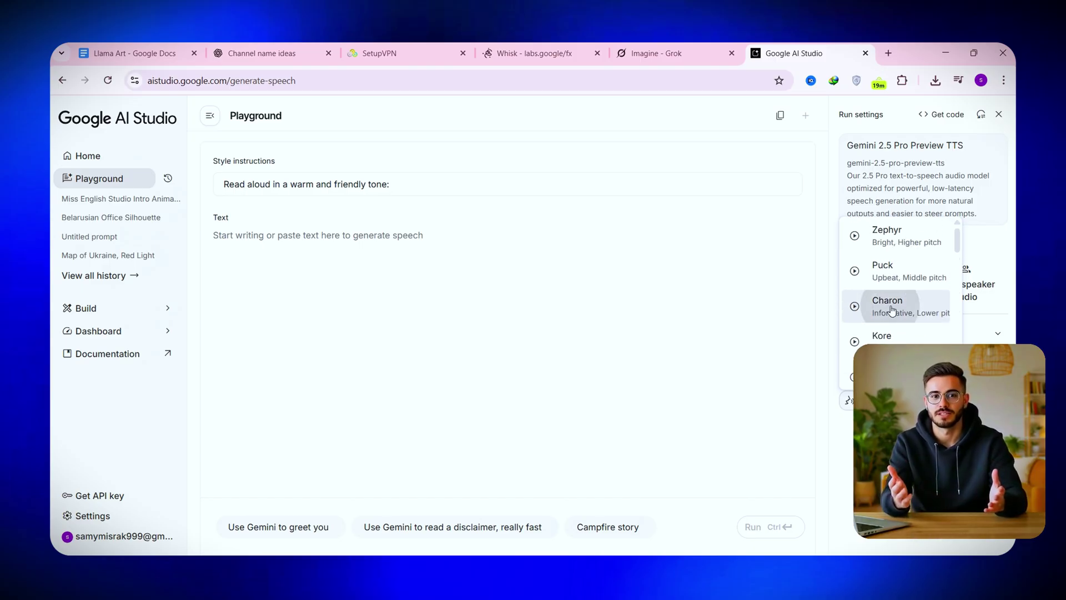
left_click(913, 307)
Step: Generate narration from the story's two opening paragraphs and download it as a WAV
left_click(261, 52)
left_click_drag(711, 355, 302, 276)
key("ctrl+c")
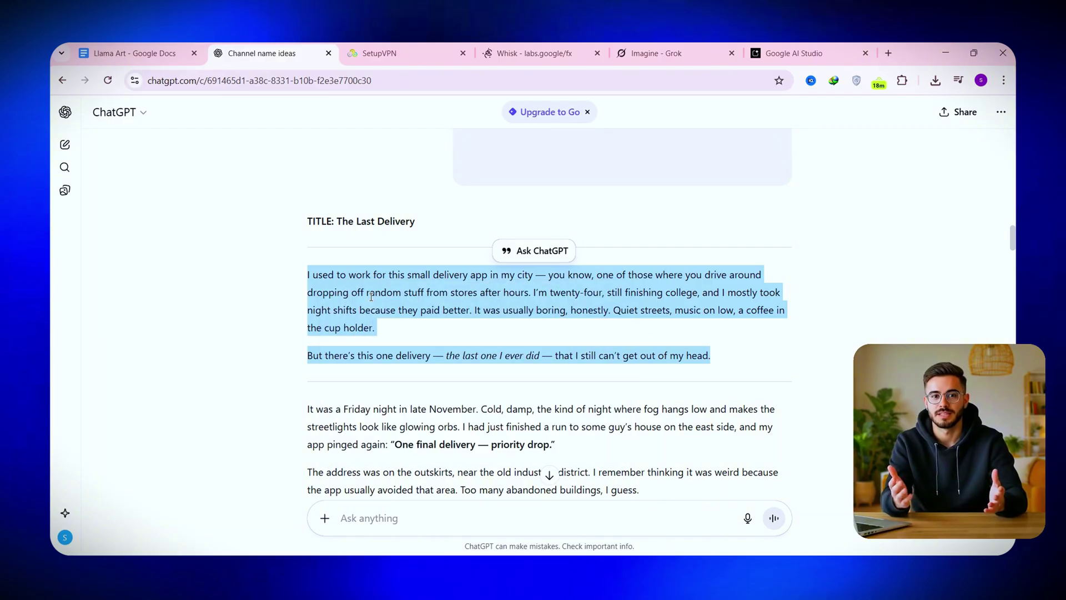
key("ctrl+9")
left_click(502, 252)
key("ctrl+v")
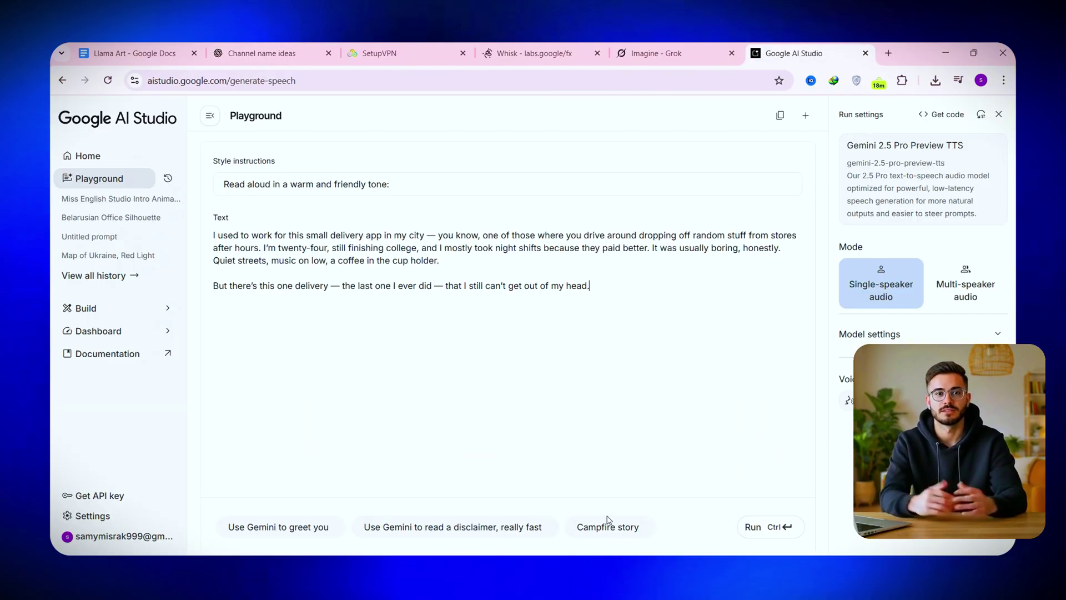
left_click(747, 528)
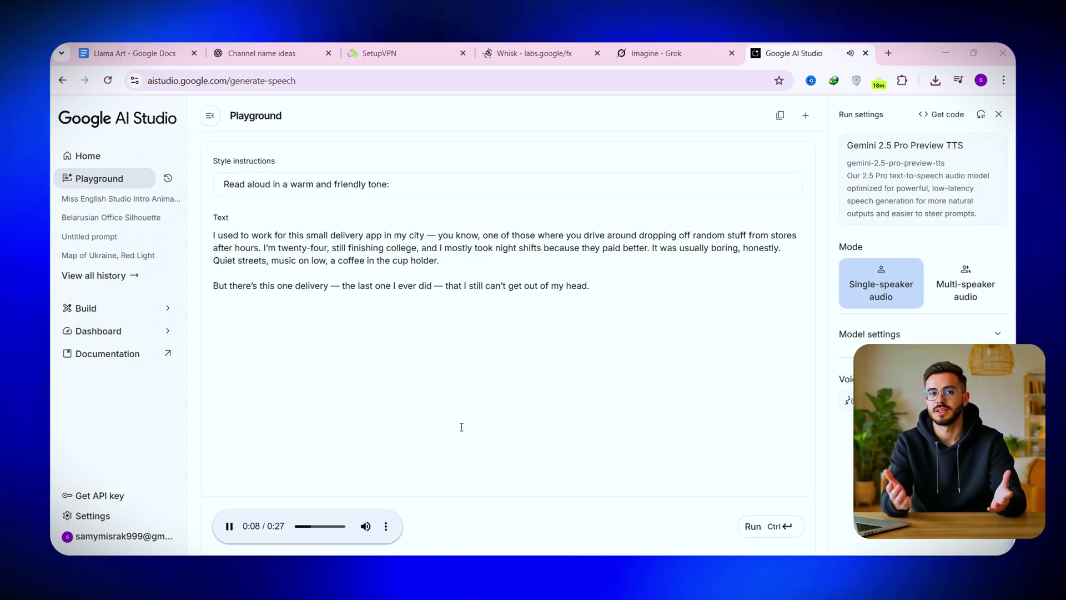
left_click(386, 527)
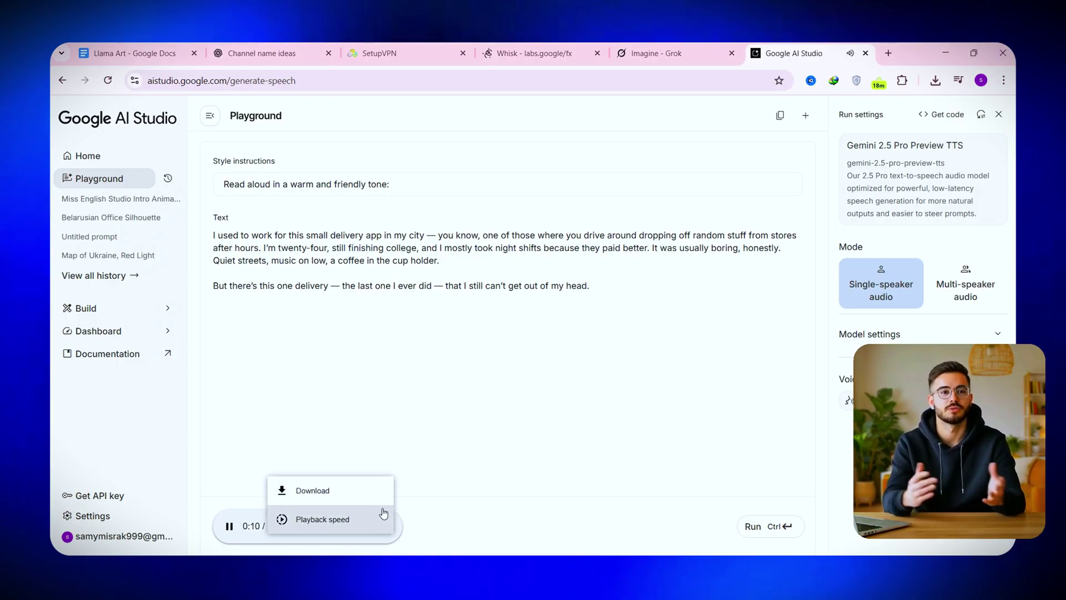
left_click(314, 490)
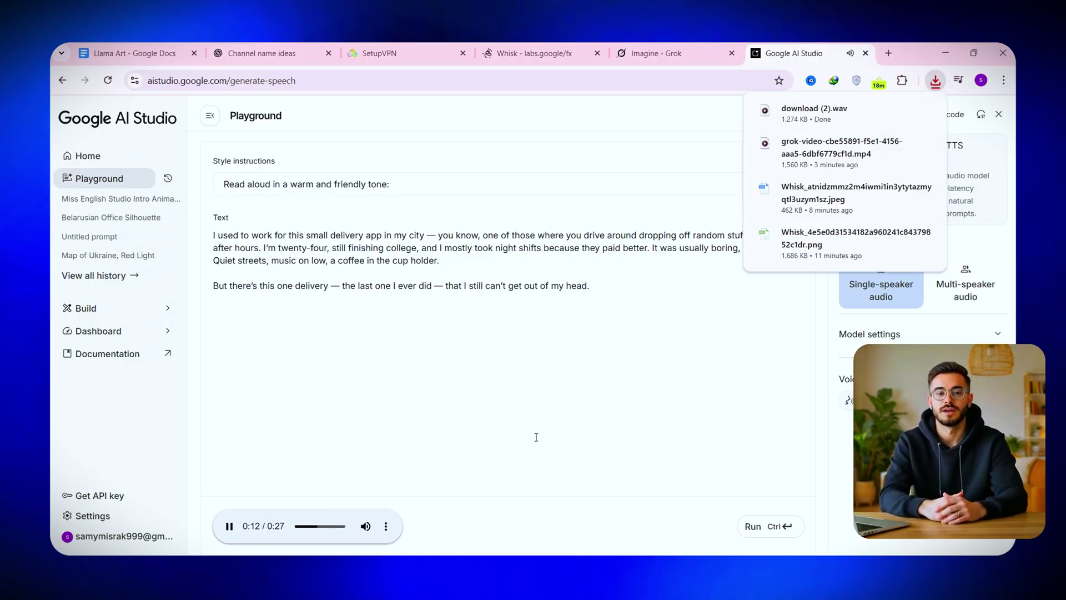
Step: Widen CapCut's media library to two thumbnail columns
left_click(637, 389)
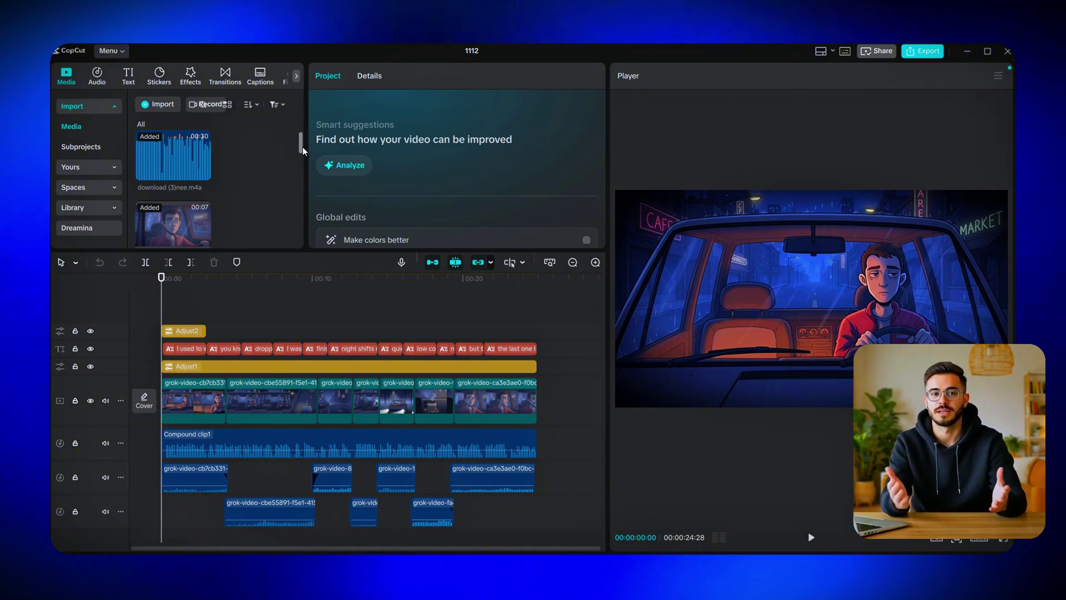
left_click_drag(305, 142, 358, 142)
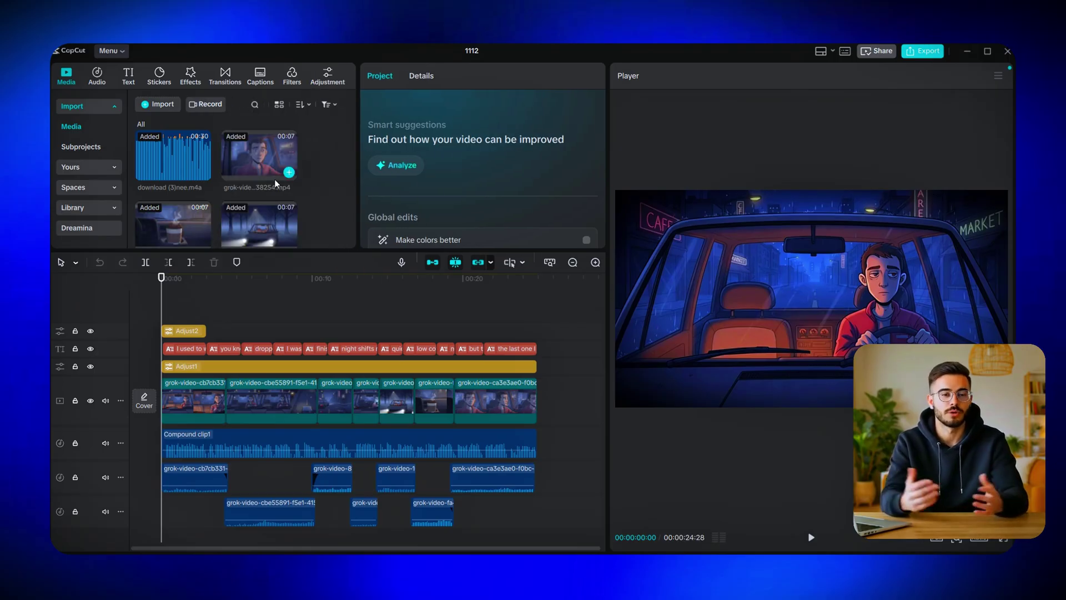
scroll(266, 194, "down", 3)
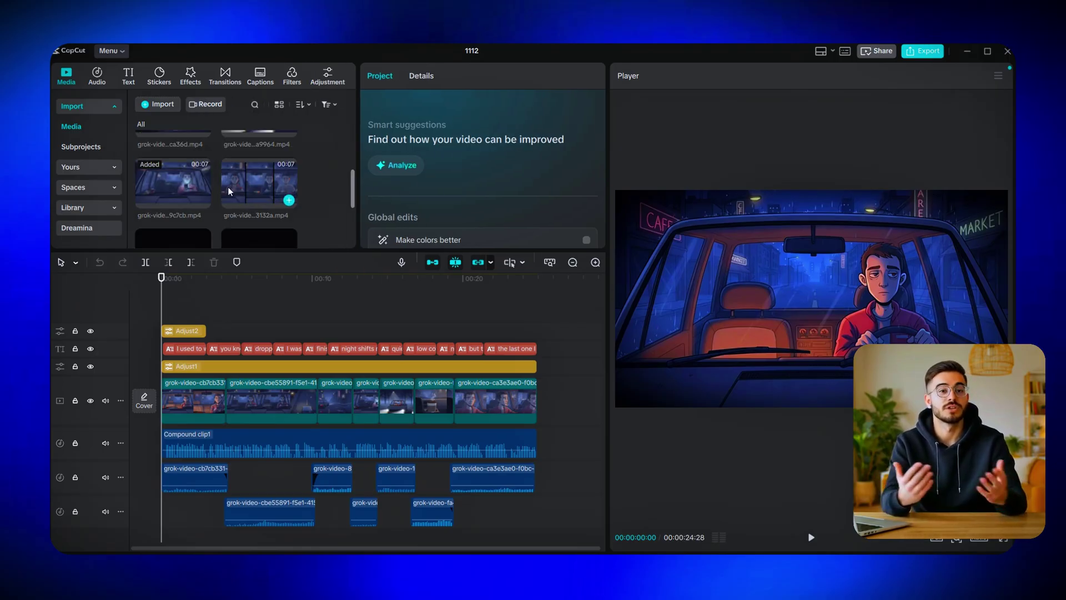
scroll(214, 198, "up", 3)
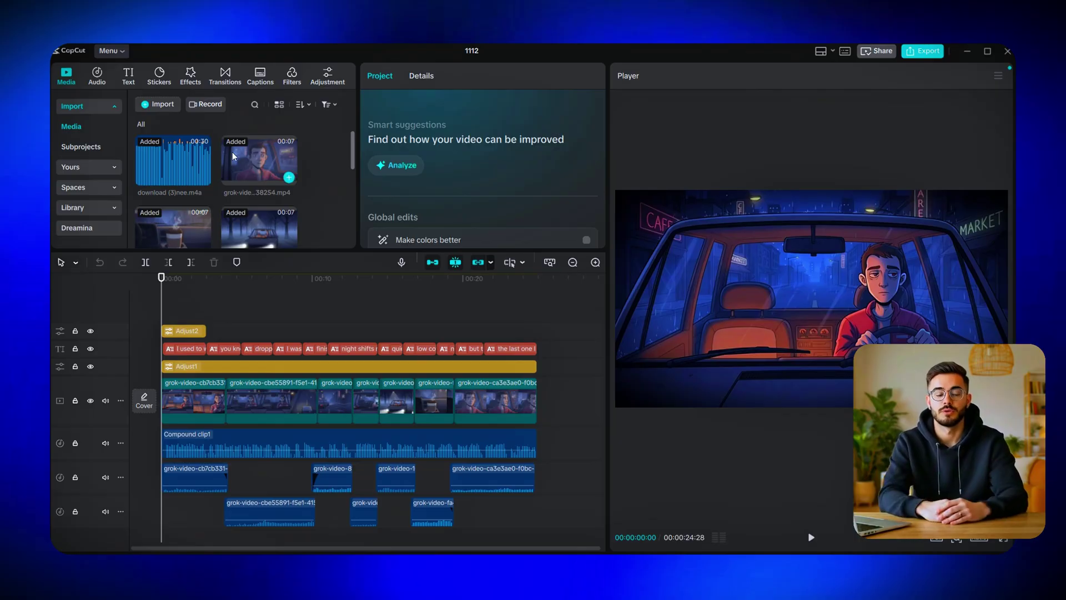
Step: Break Compound clip1 back into separate voice clips, then select the first video clip
left_click(180, 445)
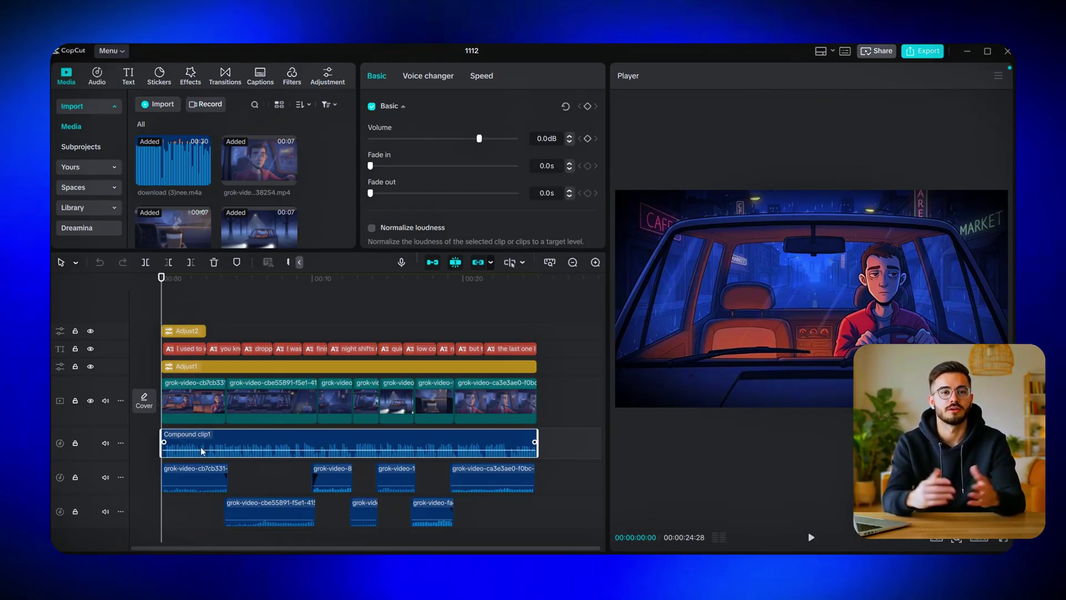
right_click(205, 445)
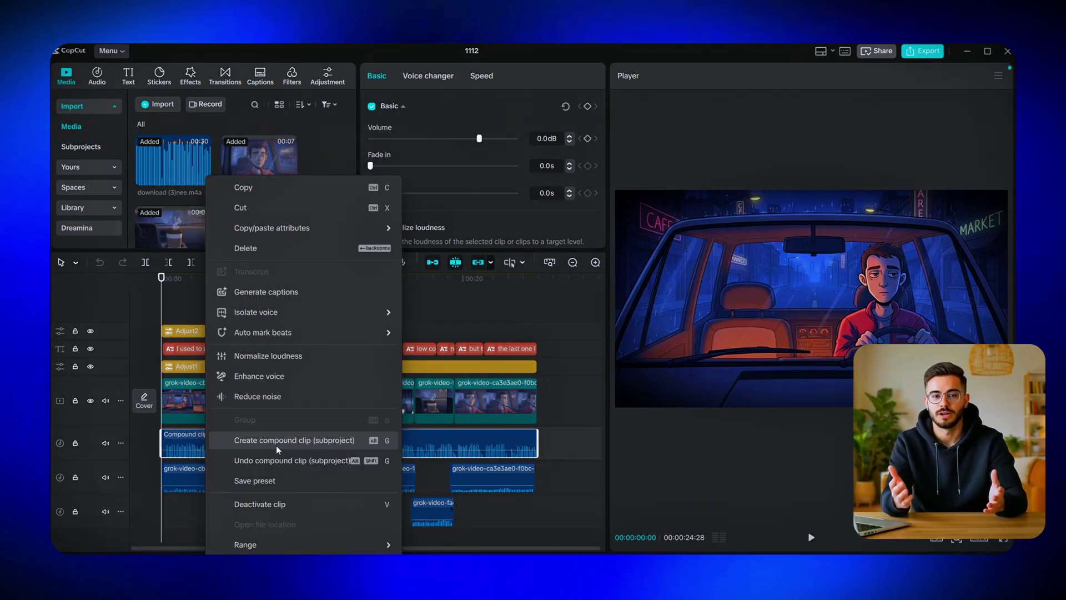
left_click(266, 457)
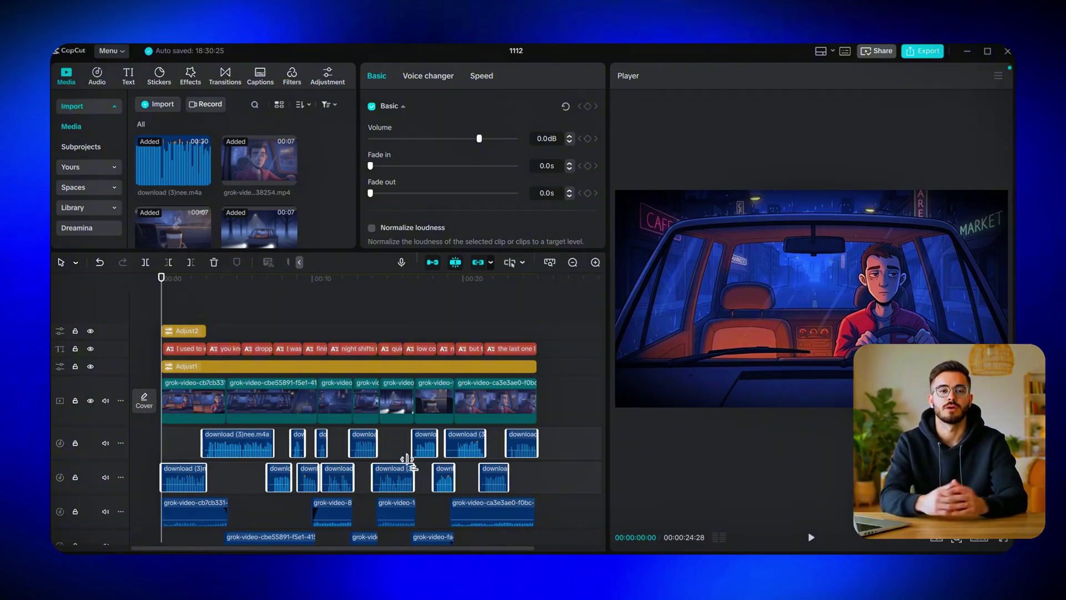
scroll(399, 442, "down", 1)
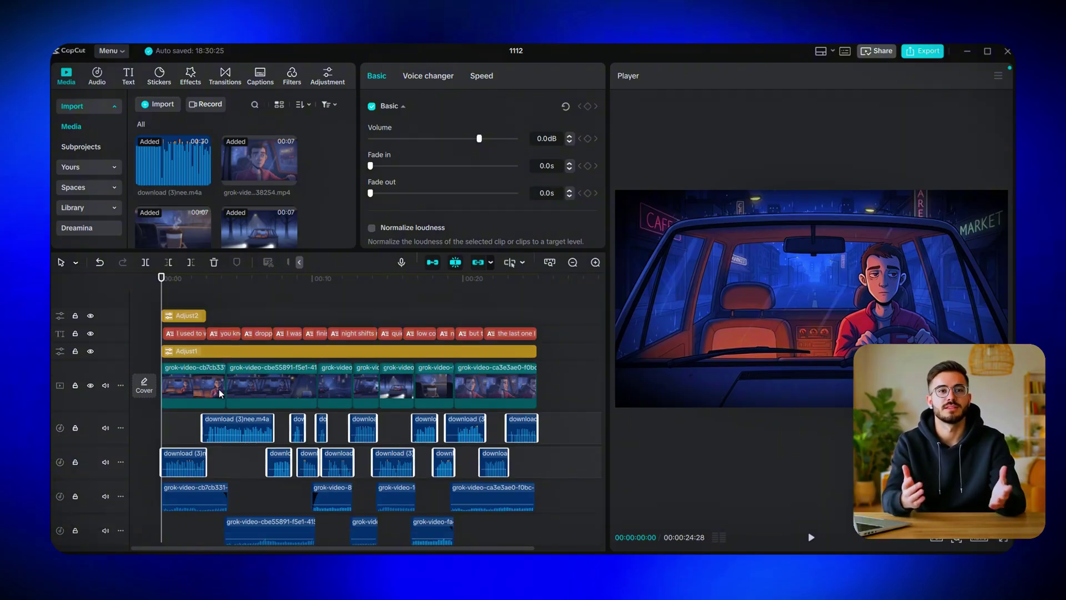
left_click(203, 397)
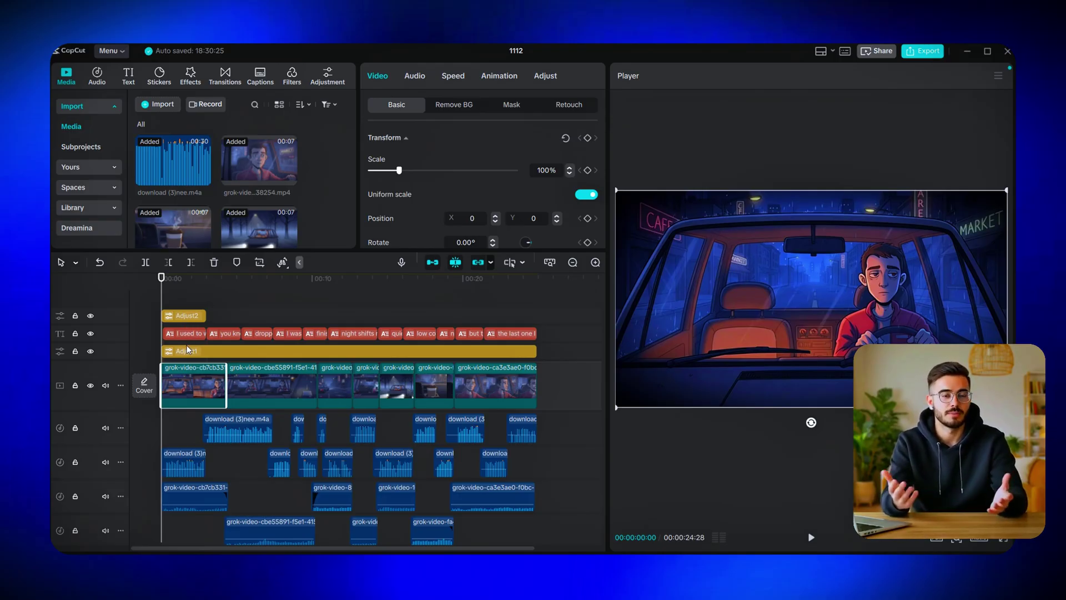
Step: Add a new custom adjustment layer above all tracks and delete Adjust2
left_click(211, 350)
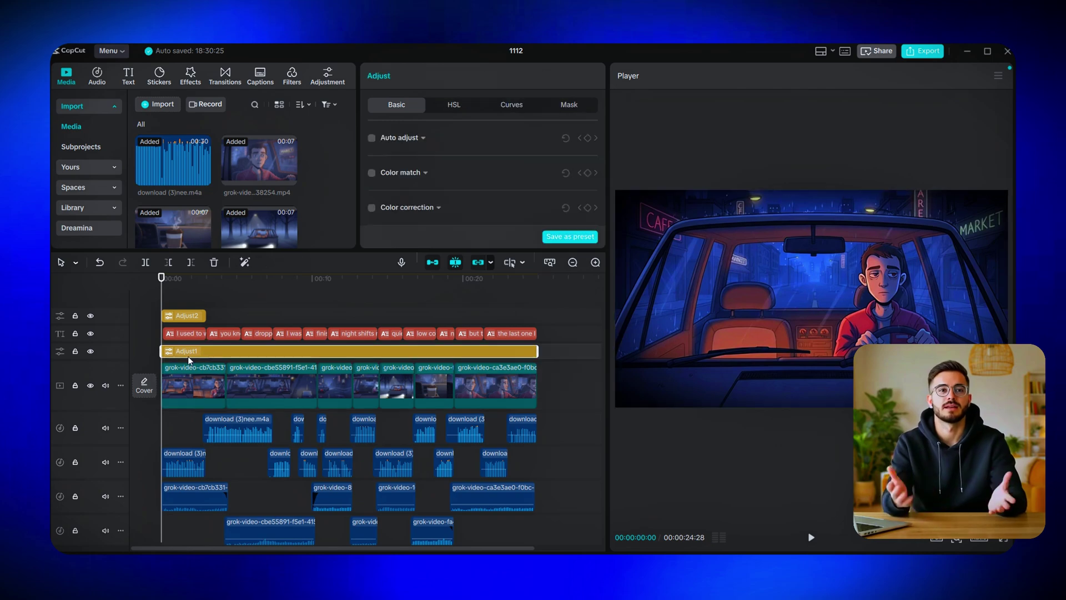
left_click(327, 78)
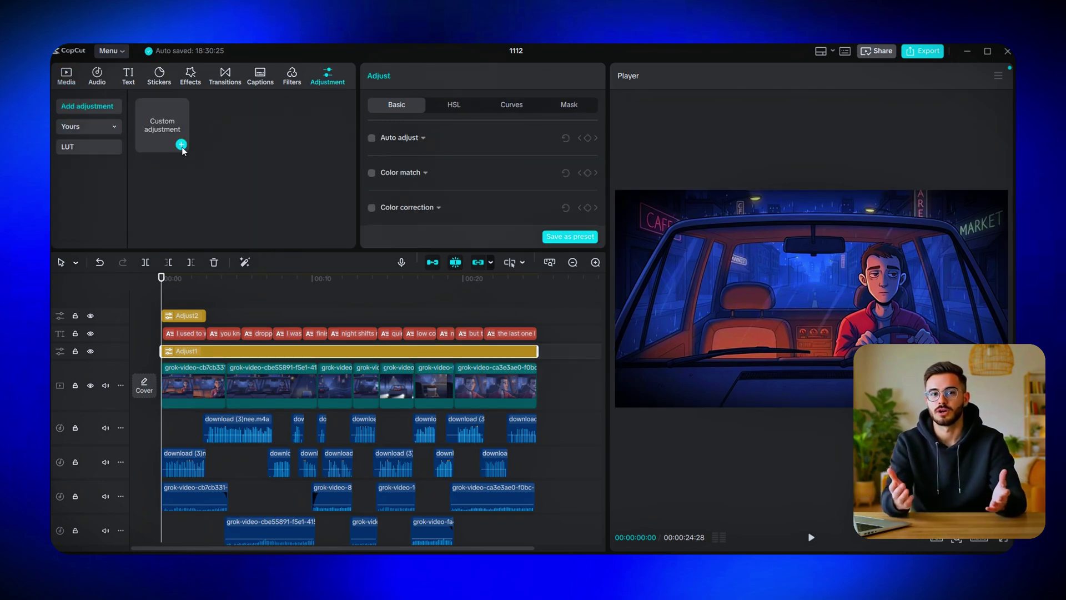
left_click_drag(181, 127, 173, 303)
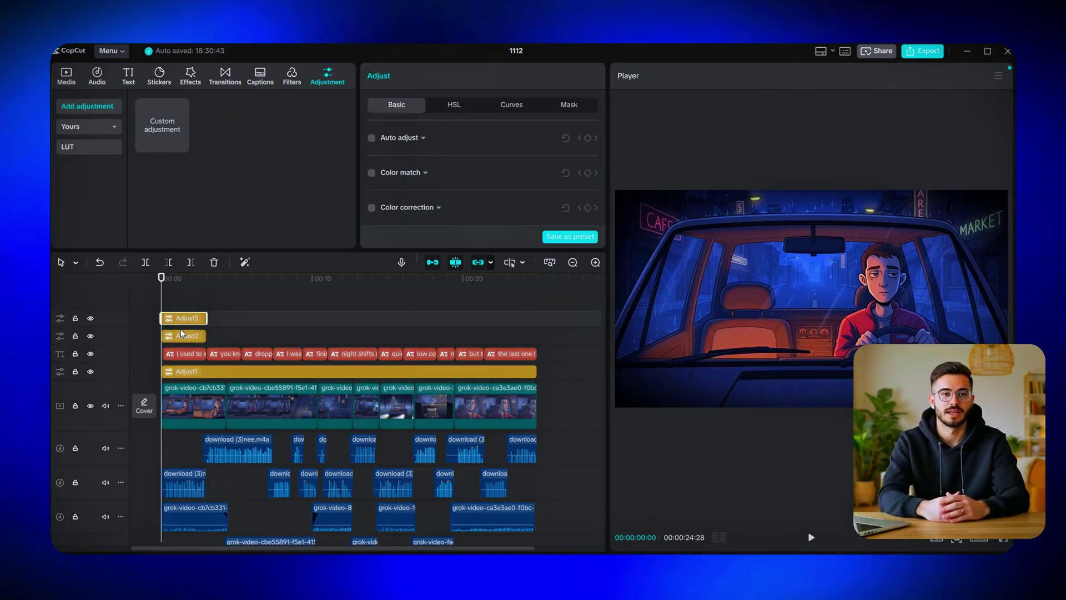
left_click(182, 336)
key("Delete")
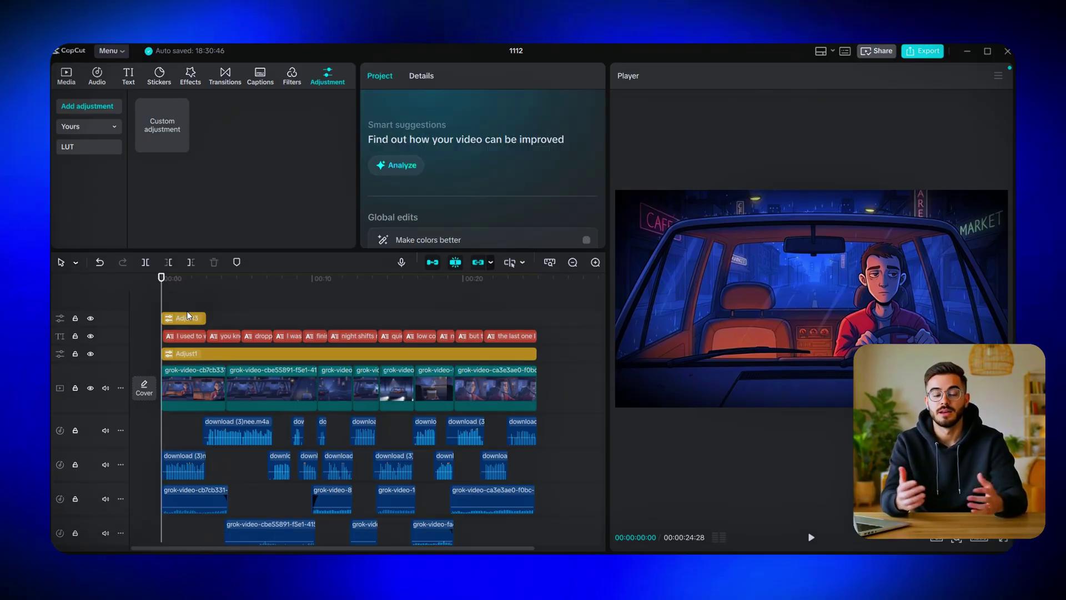
Step: Raise the grade's contrast to 6
left_click(189, 318)
scroll(471, 165, "down", 1)
scroll(471, 165, "down", 5)
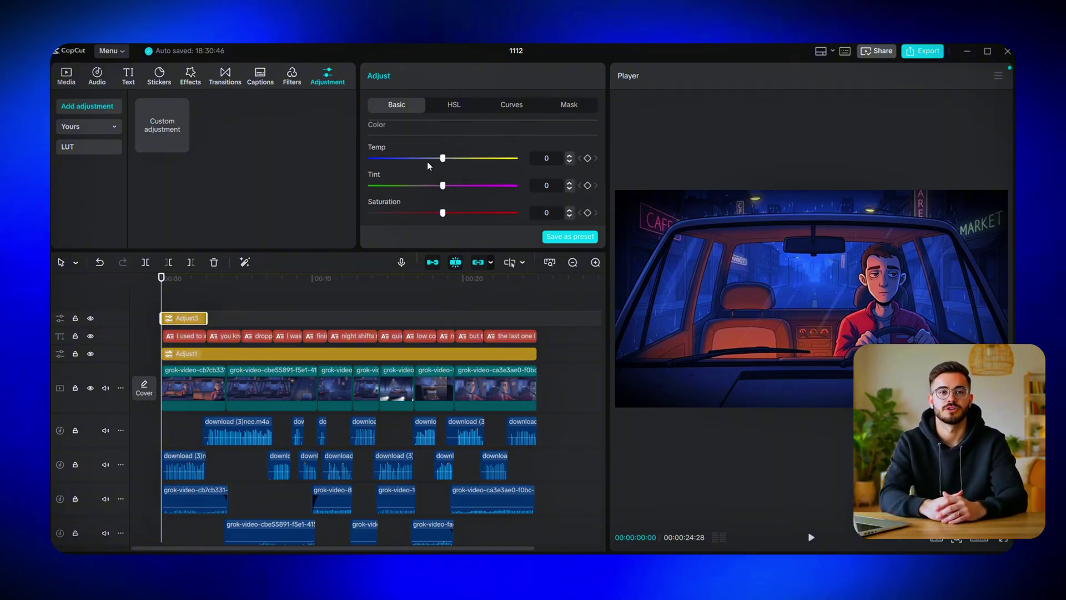
scroll(474, 216, "down", 3)
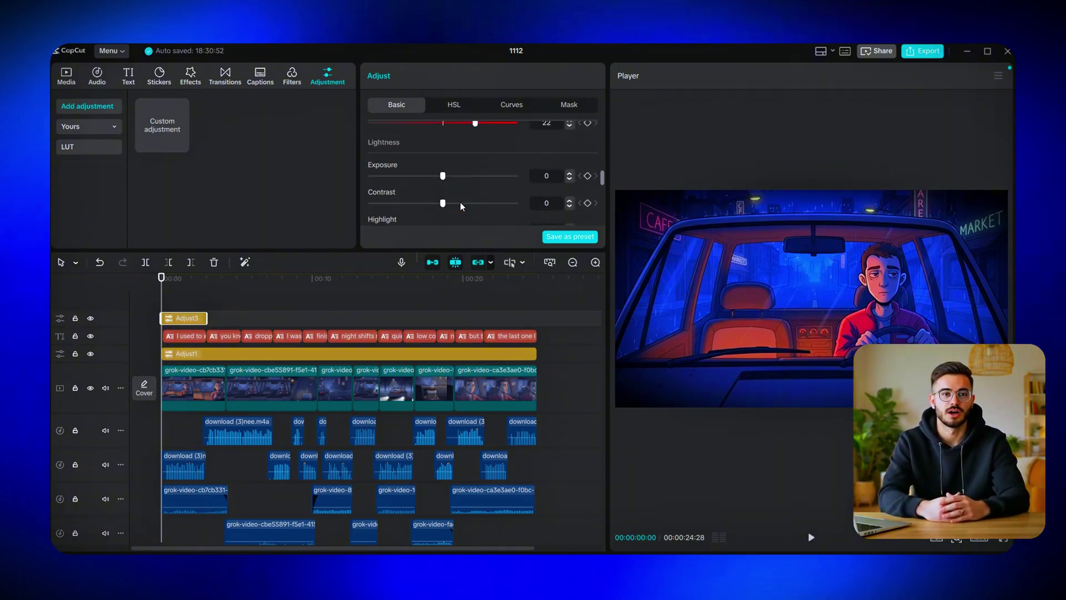
left_click(454, 202)
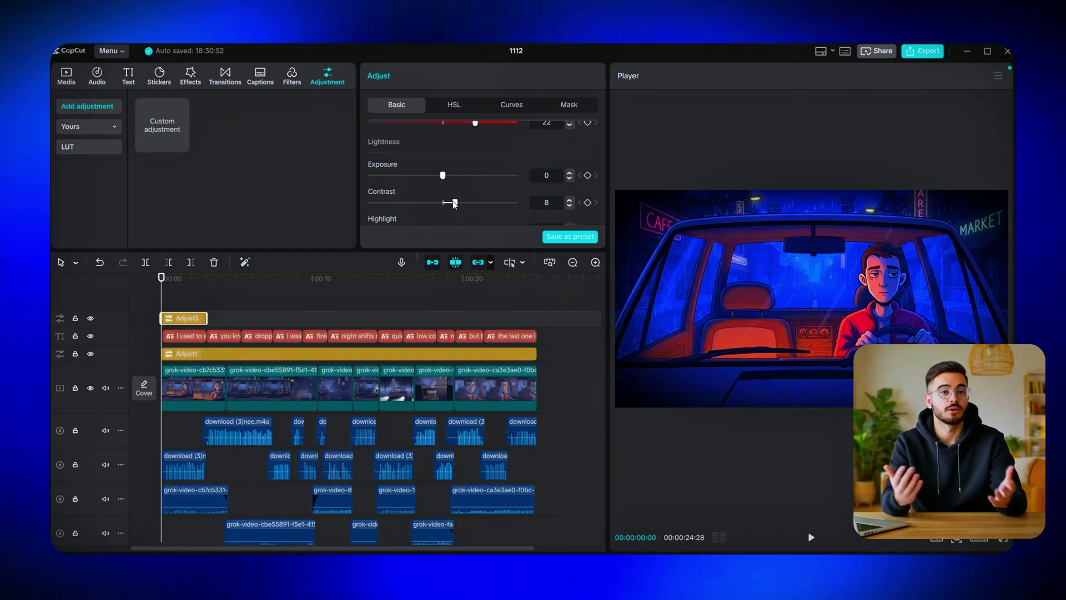
Step: Give Adjust1 clarity 22 and vignette 17, and stretch Adjust3 across the whole video
left_click(245, 353)
scroll(451, 194, "down", 2)
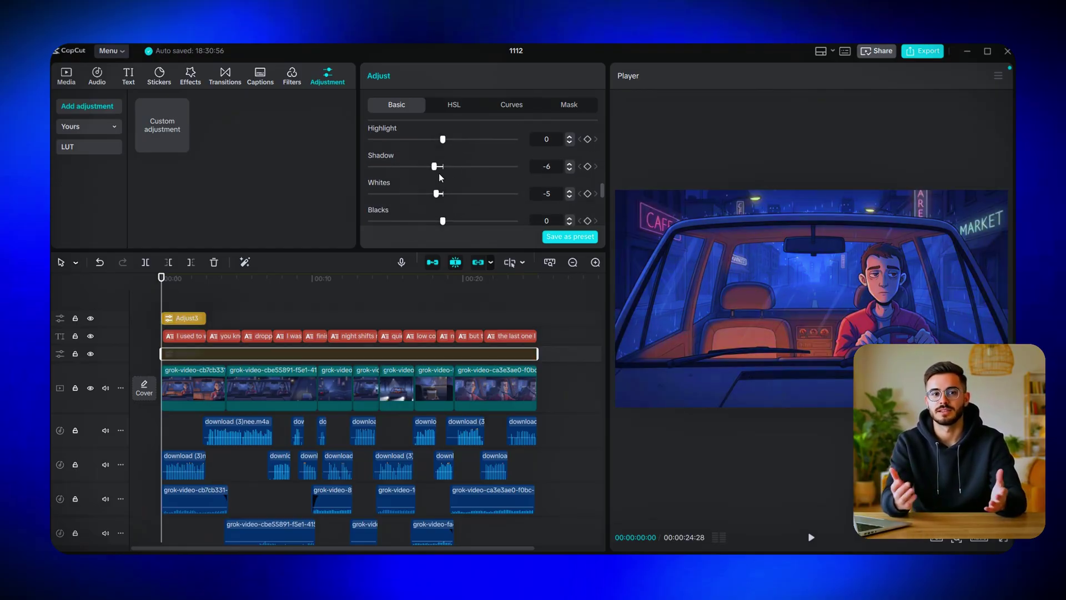
scroll(438, 166, "down", 3)
left_click(397, 193)
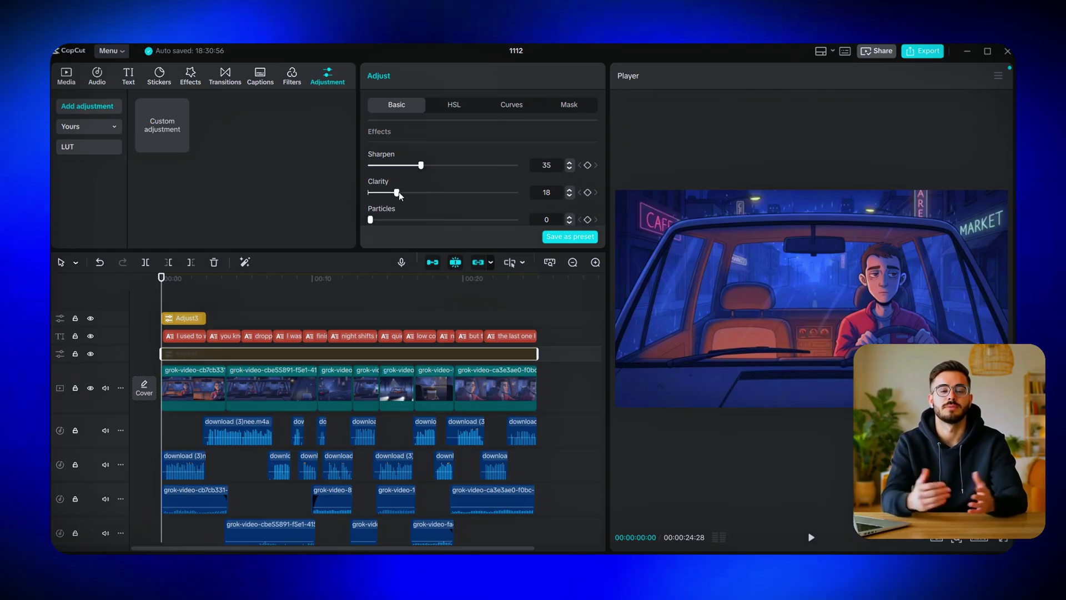
scroll(466, 200, "down", 2)
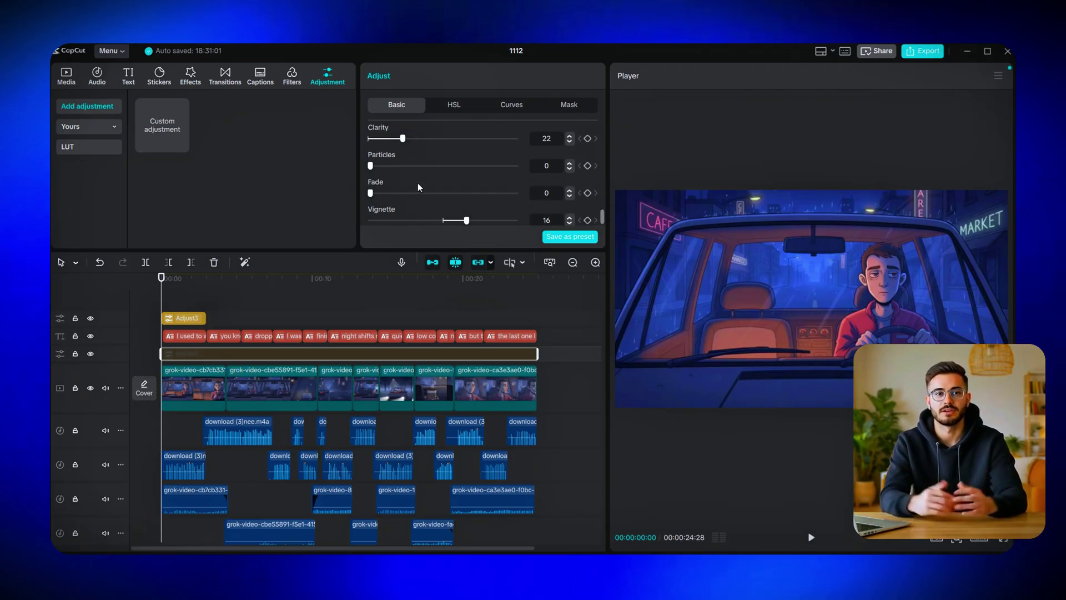
left_click_drag(465, 219, 467, 219)
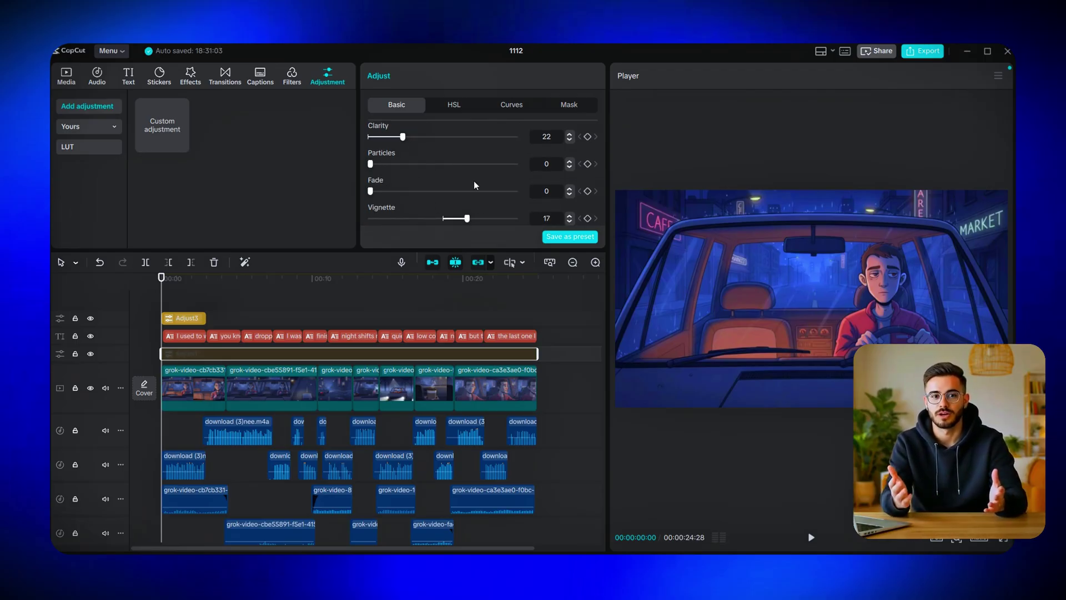
left_click(189, 318)
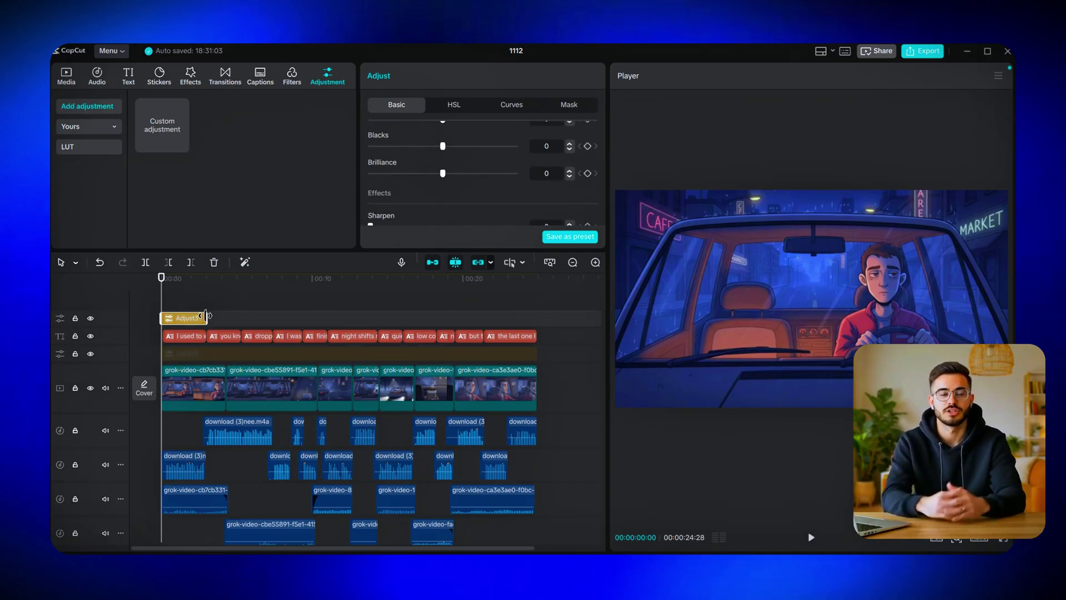
left_click_drag(205, 318, 536, 327)
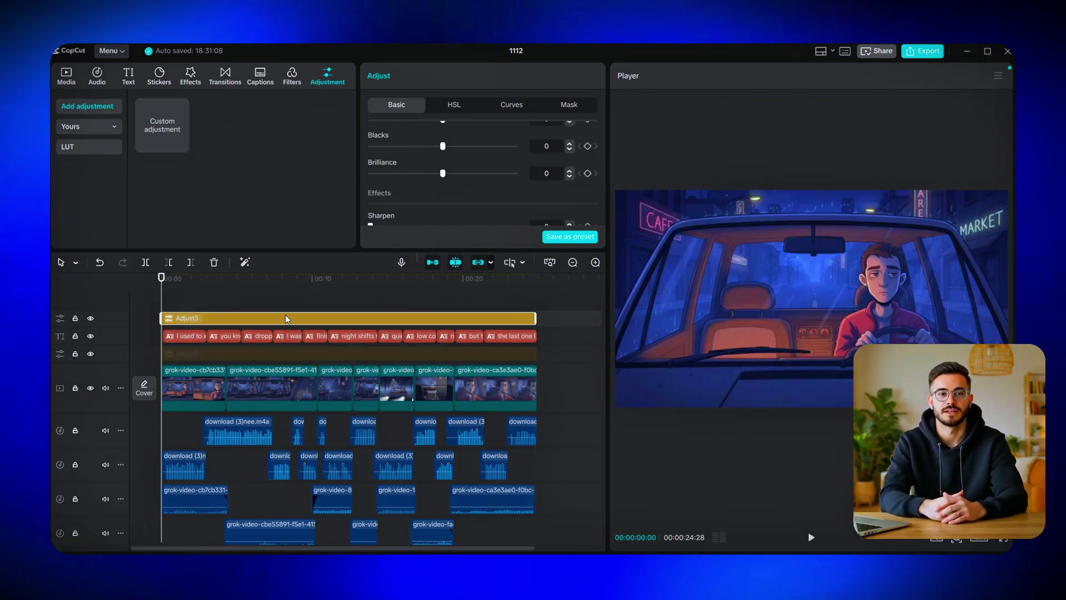
Step: Open Auto captions and select the first caption clip
left_click(128, 76)
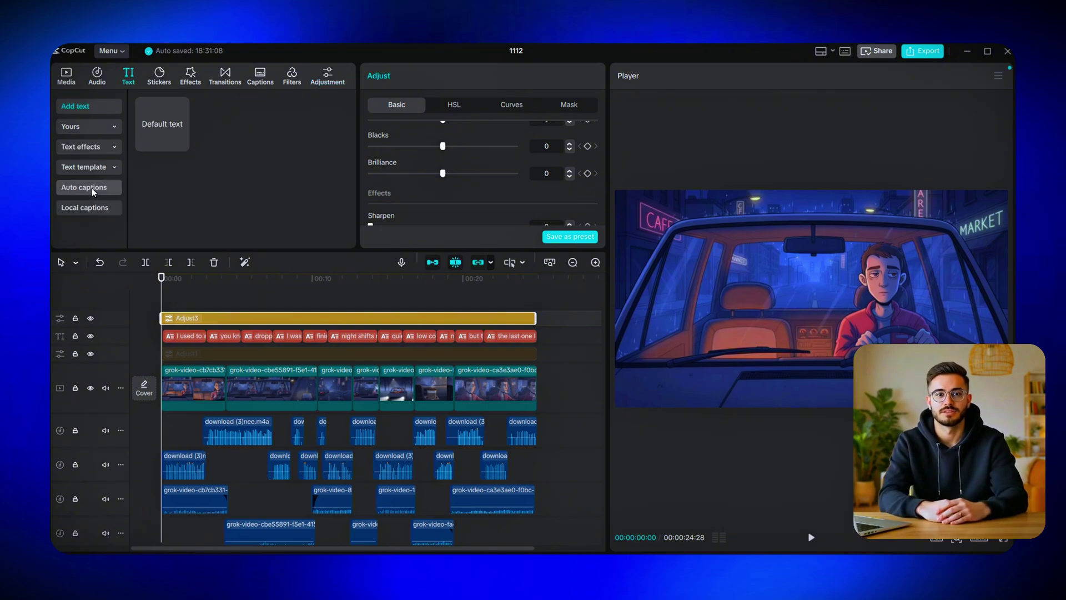
left_click(86, 189)
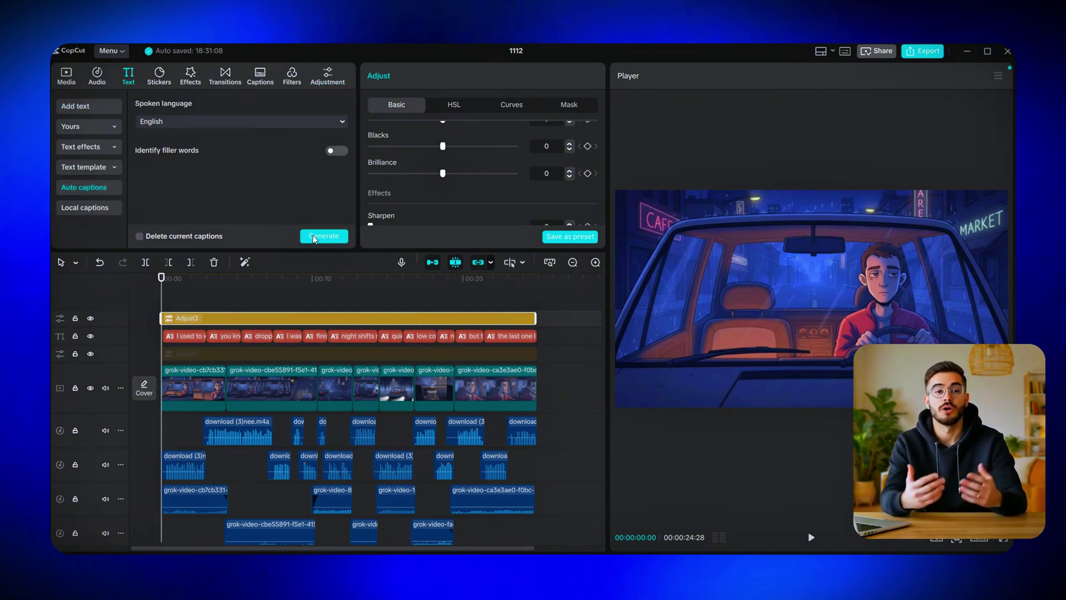
left_click(193, 337)
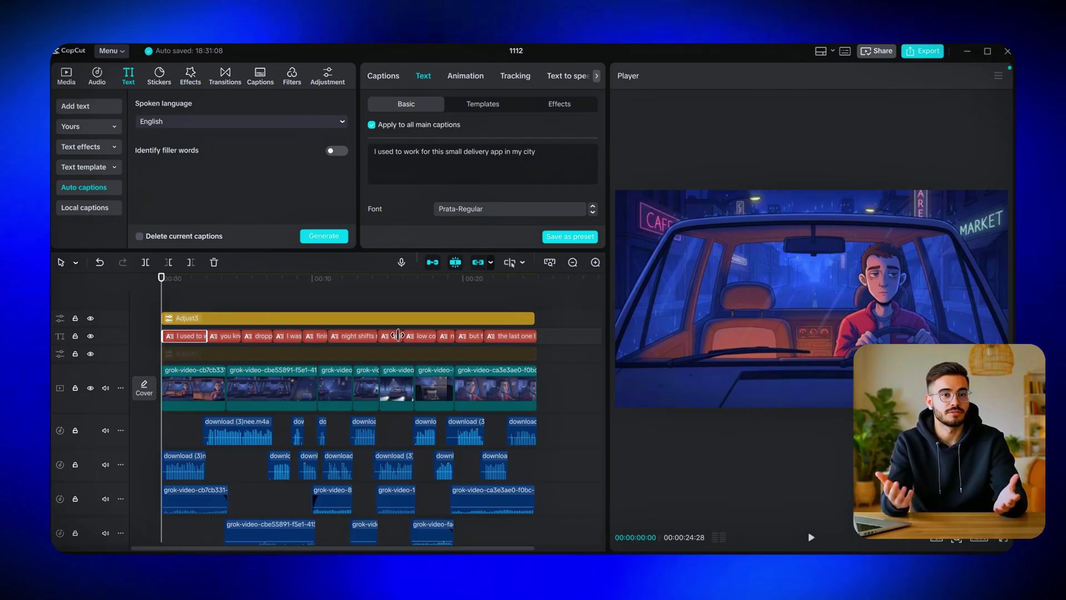
Step: Browse the caption style templates, enlarge the timeline and move the playhead to about 0:21
left_click(481, 104)
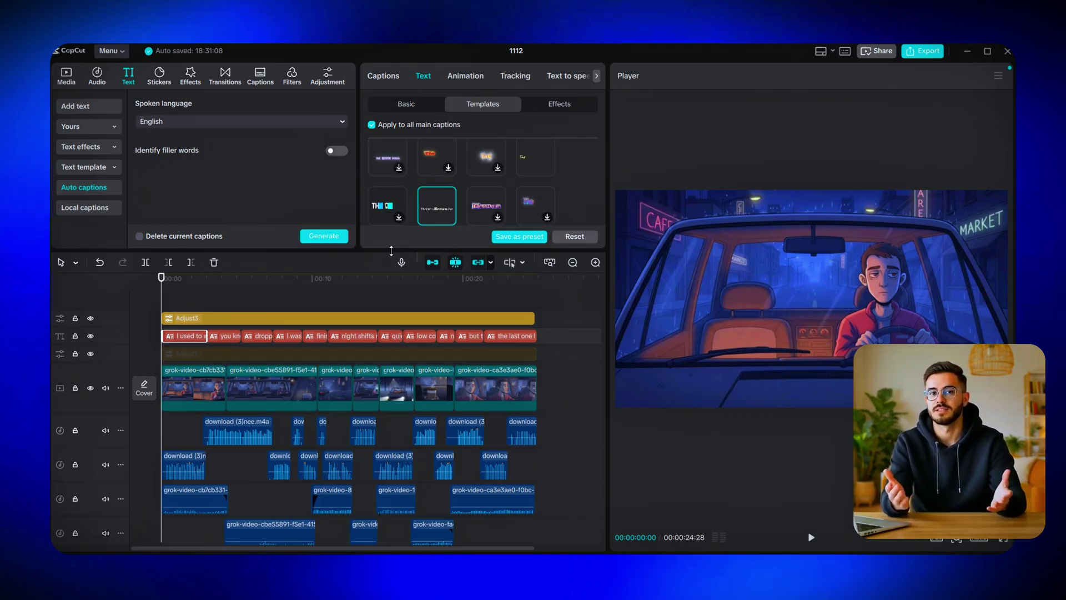
left_click_drag(391, 250, 391, 342)
scroll(475, 225, "down", 3)
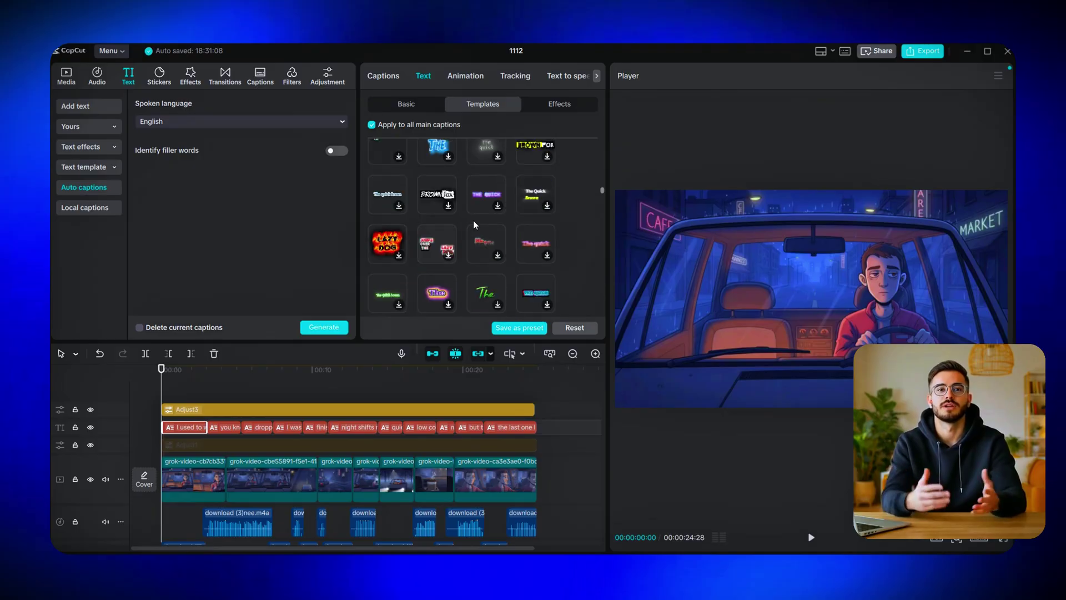
scroll(474, 225, "up", 5)
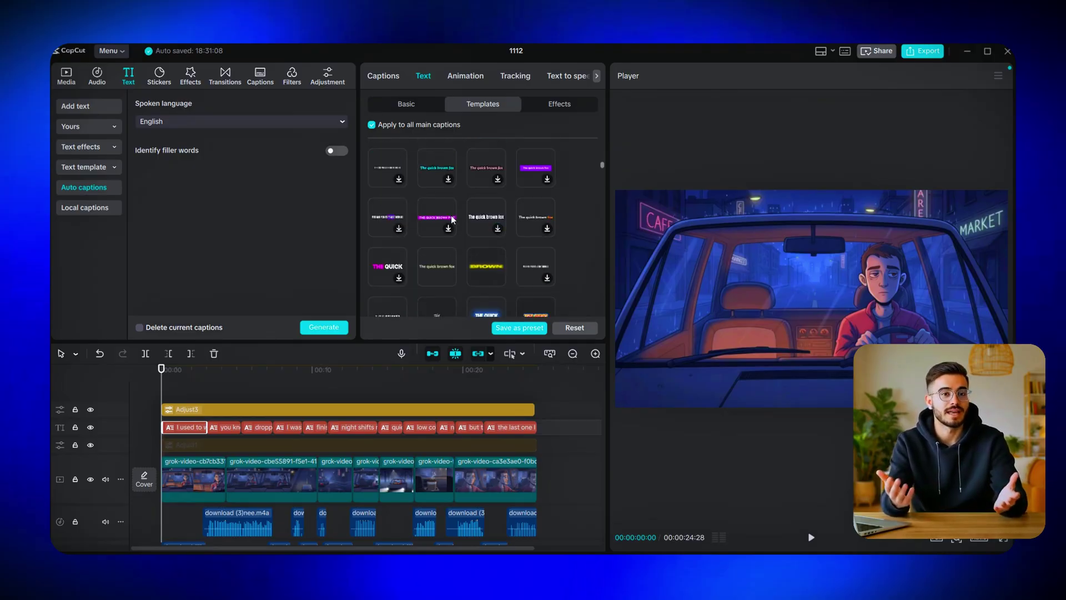
scroll(452, 218, "up", 2)
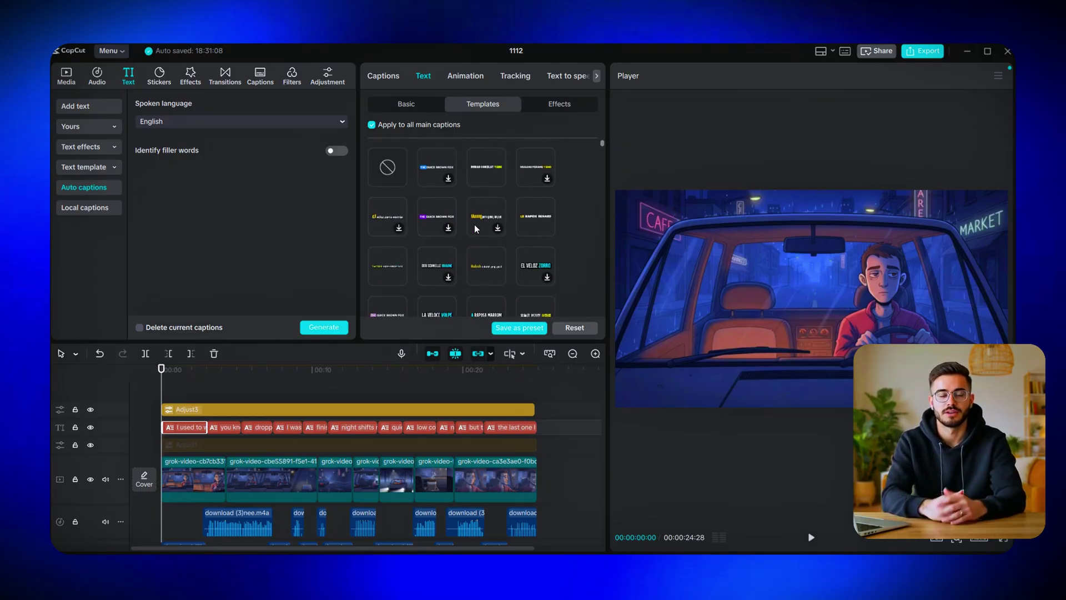
scroll(475, 225, "down", 5)
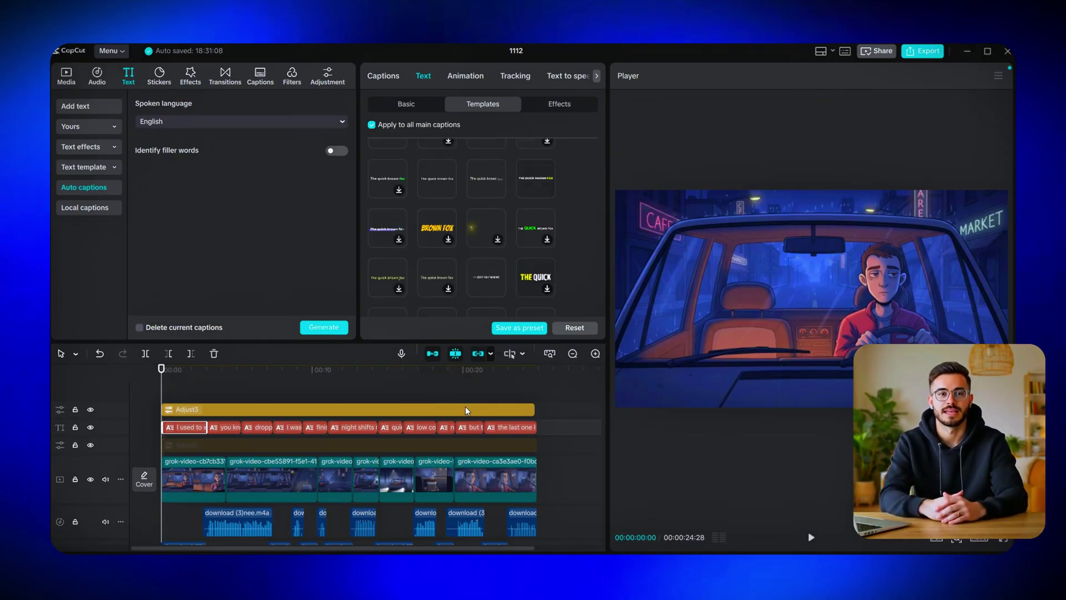
left_click_drag(337, 342, 355, 227)
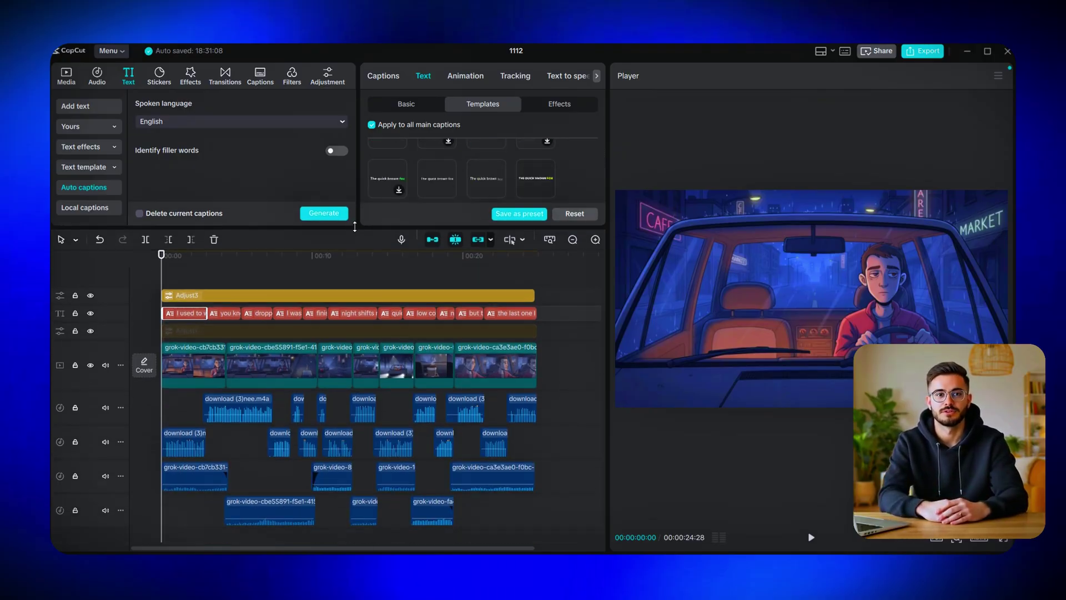
left_click_drag(317, 261, 481, 261)
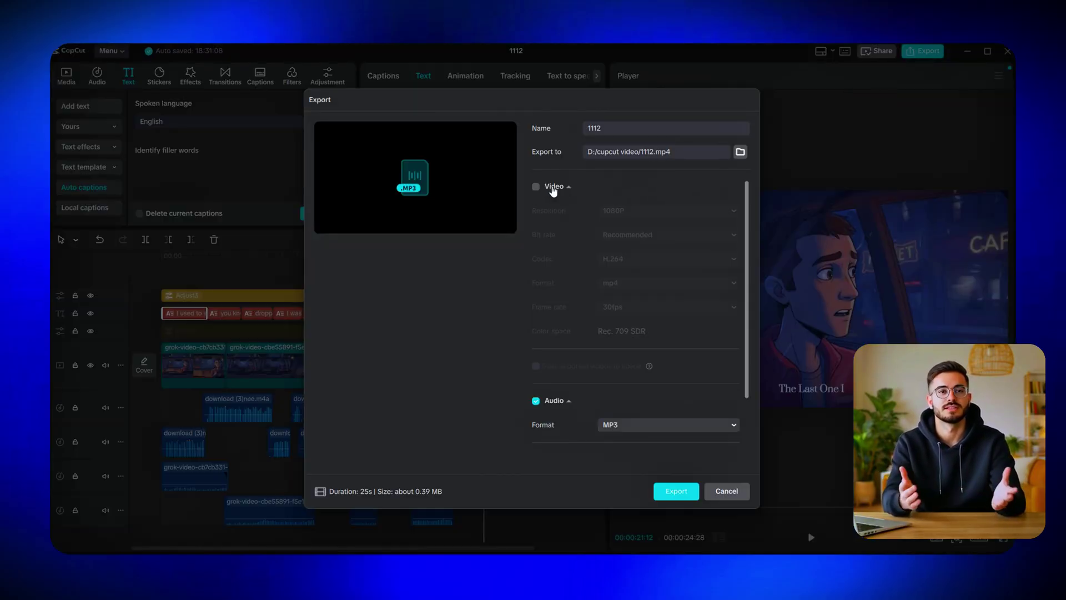
Step: Render project 1112 with video enabled at 4K resolution as a 30fps H.264 MP4
left_click(536, 187)
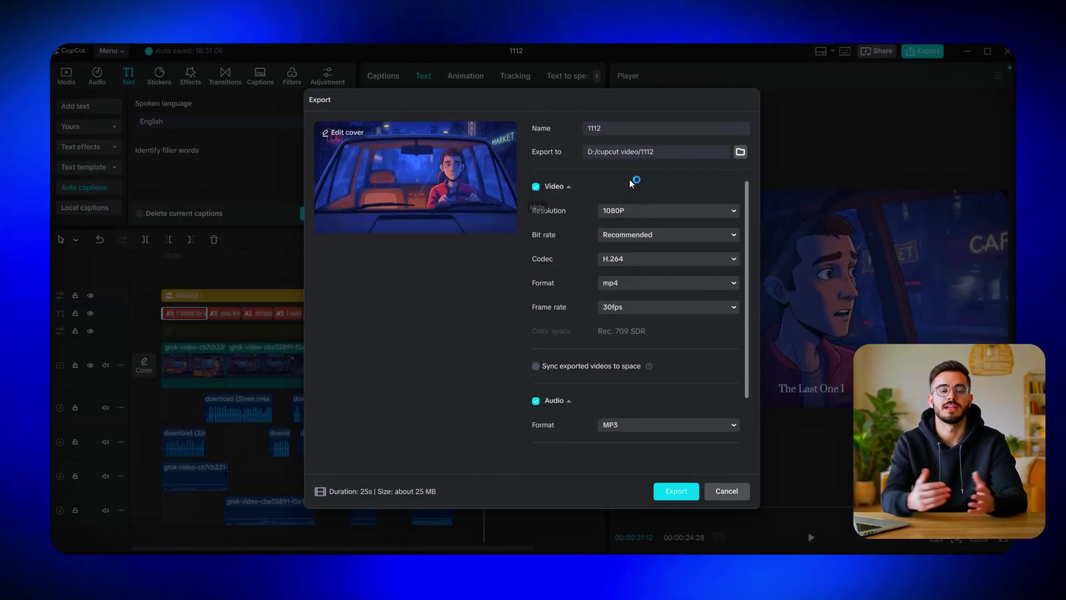
left_click(697, 216)
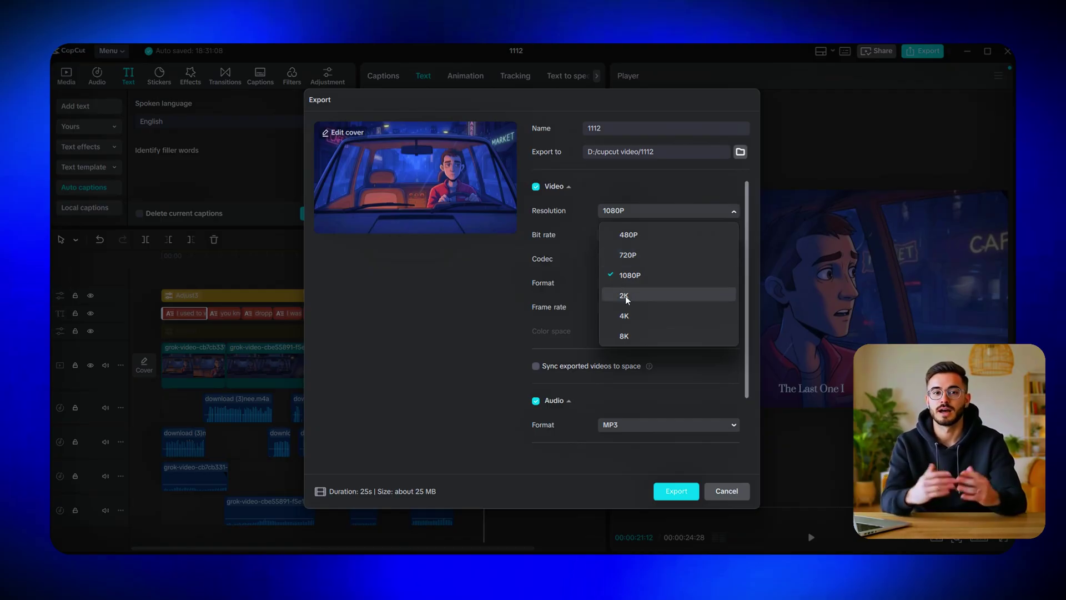
left_click(629, 316)
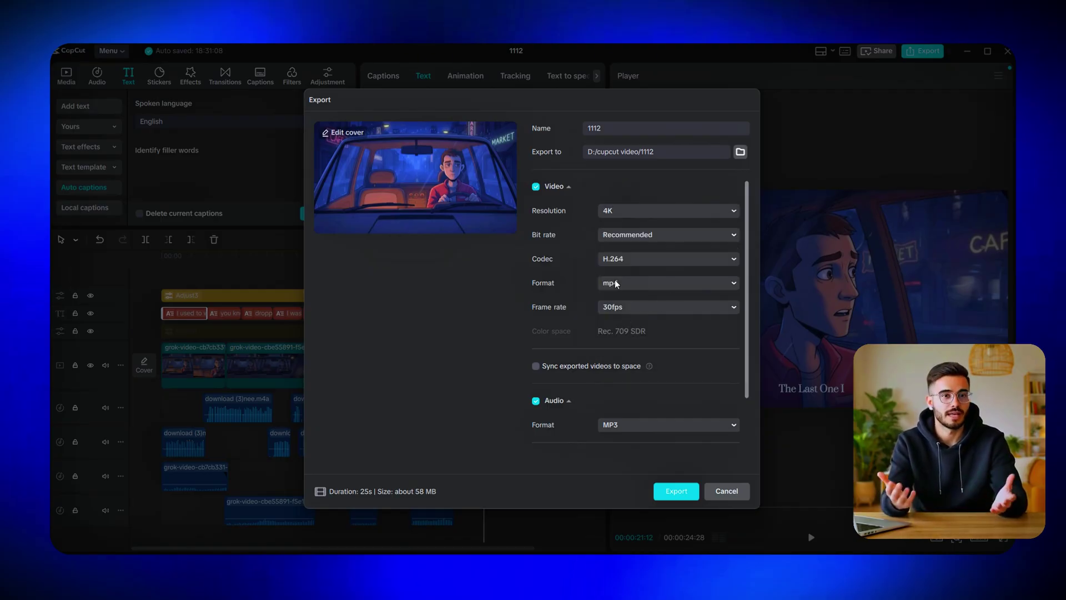
left_click(691, 494)
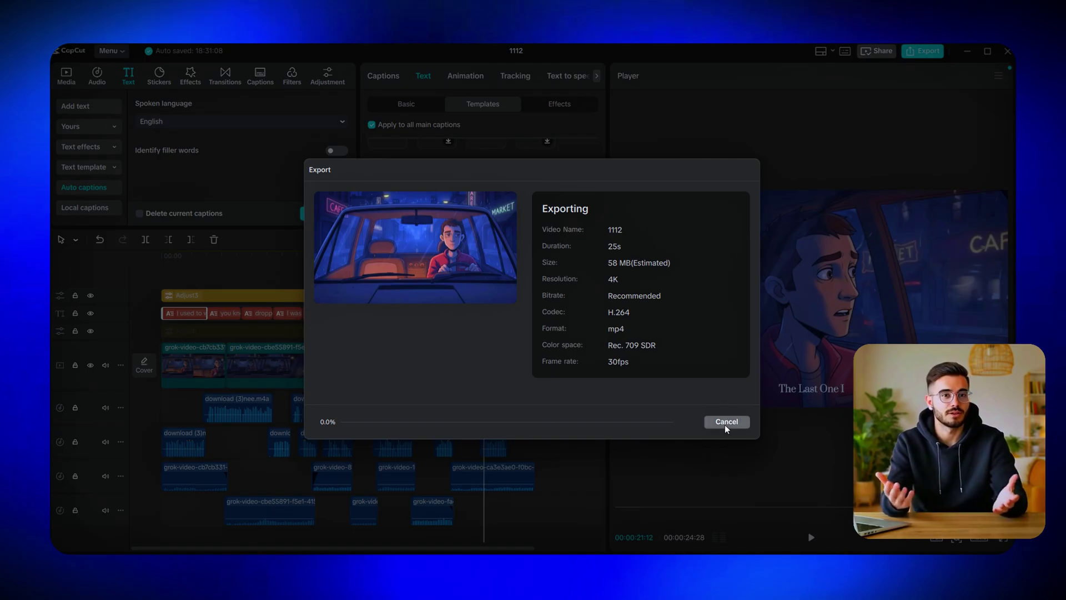